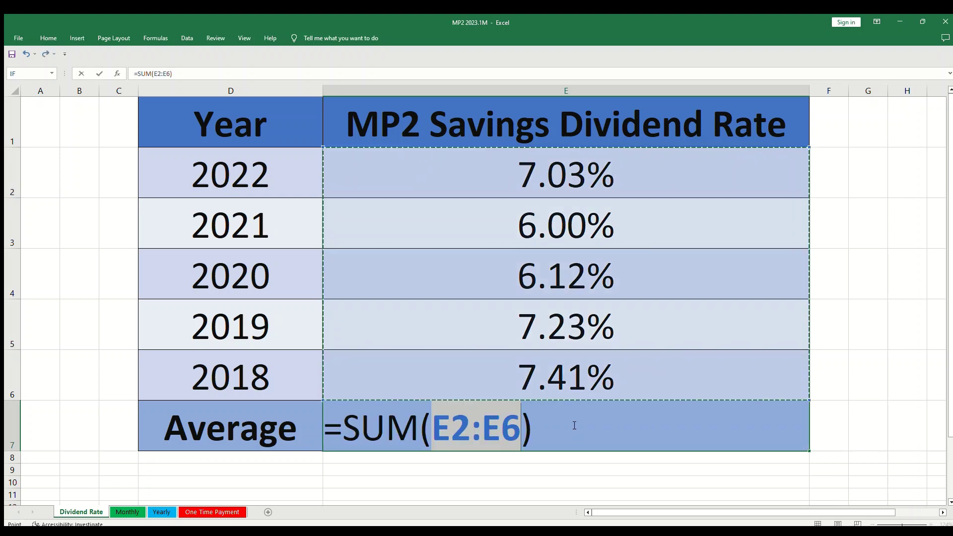
# Complete the Average row's dividend rate formula in E7 as =SUM(E2:E6)/5.
pyautogui.click(574, 426)
pyautogui.write('/5')
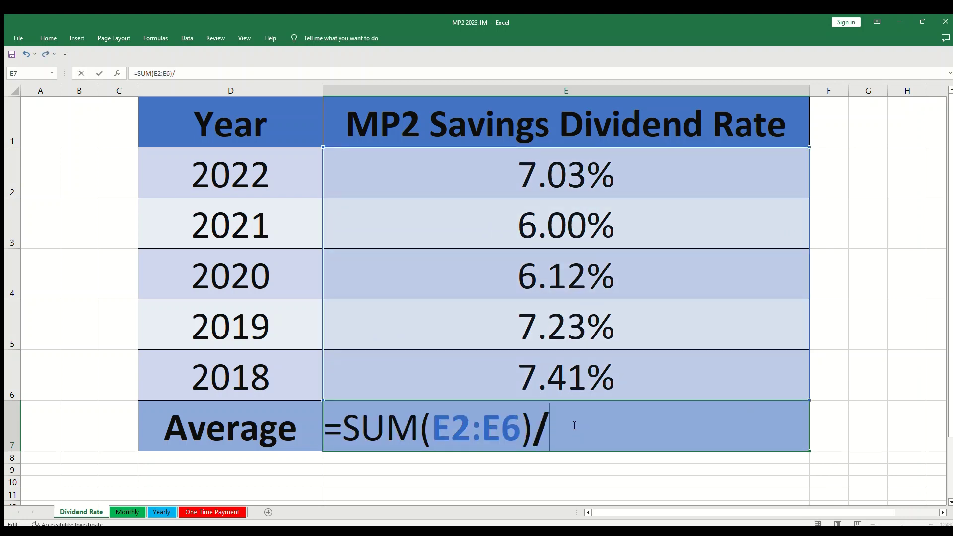
pyautogui.press('Return')
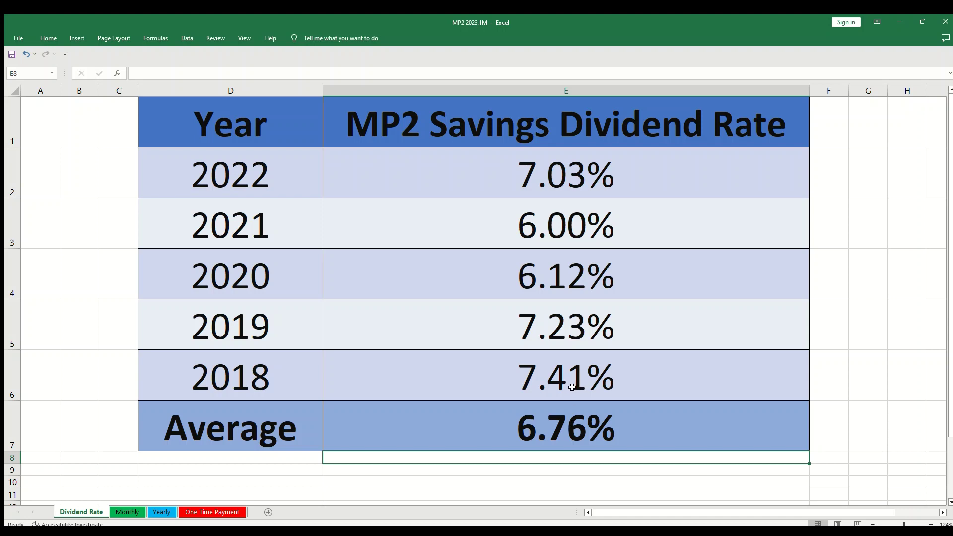
pyautogui.click(600, 443)
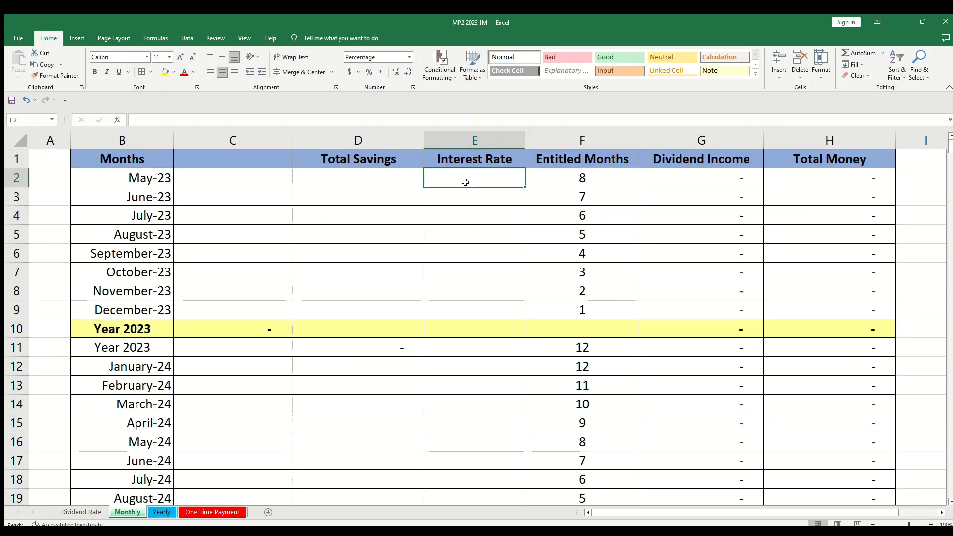
# On the Monthly sheet, set the May-23 interest rate to 6.76% and enter 2000 as that month's savings in C2.
pyautogui.write('6.76')
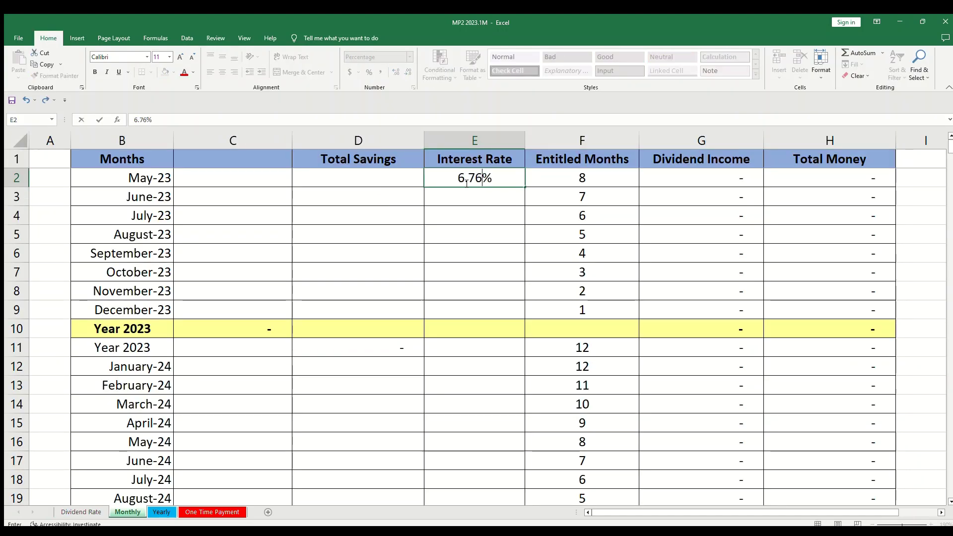
pyautogui.press('Return')
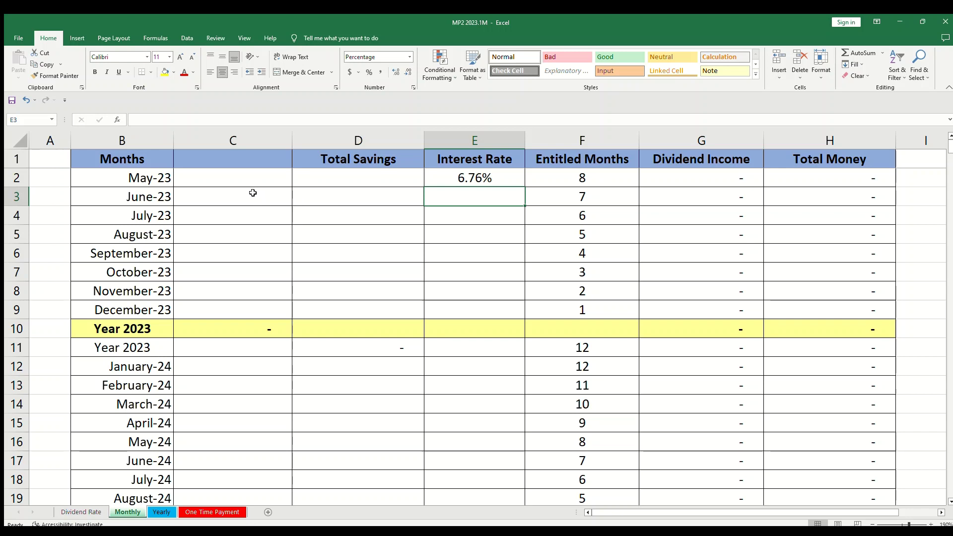
pyautogui.click(245, 178)
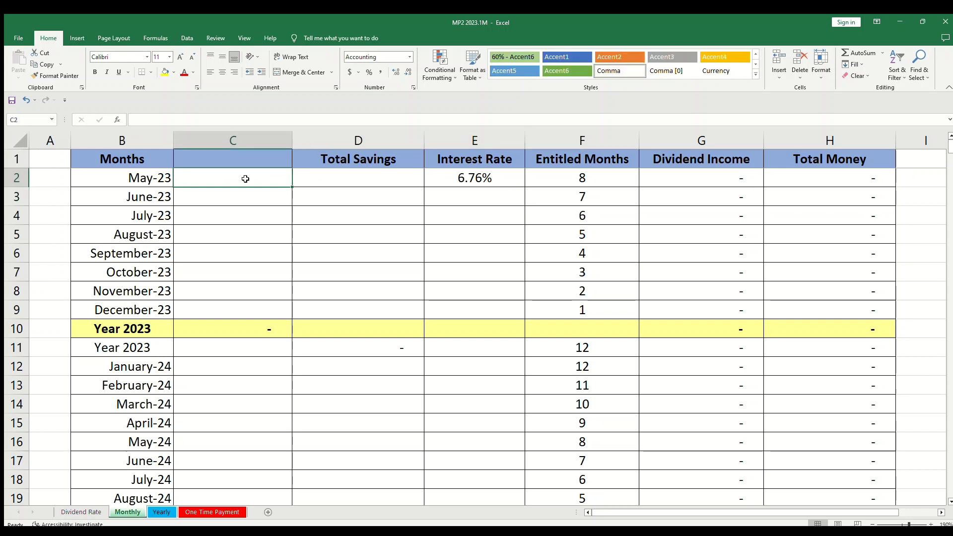
pyautogui.write('2000')
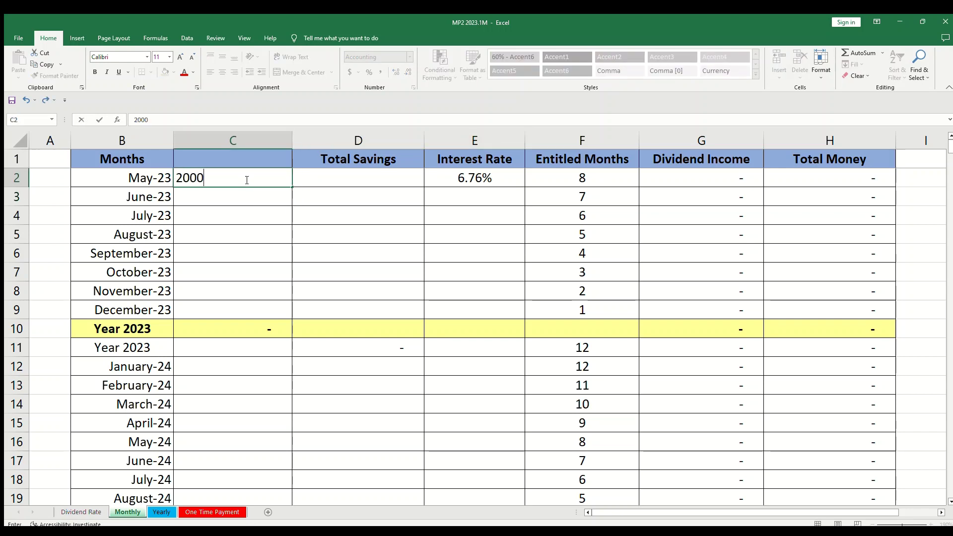
pyautogui.hotkey('ctrl', 'Return')
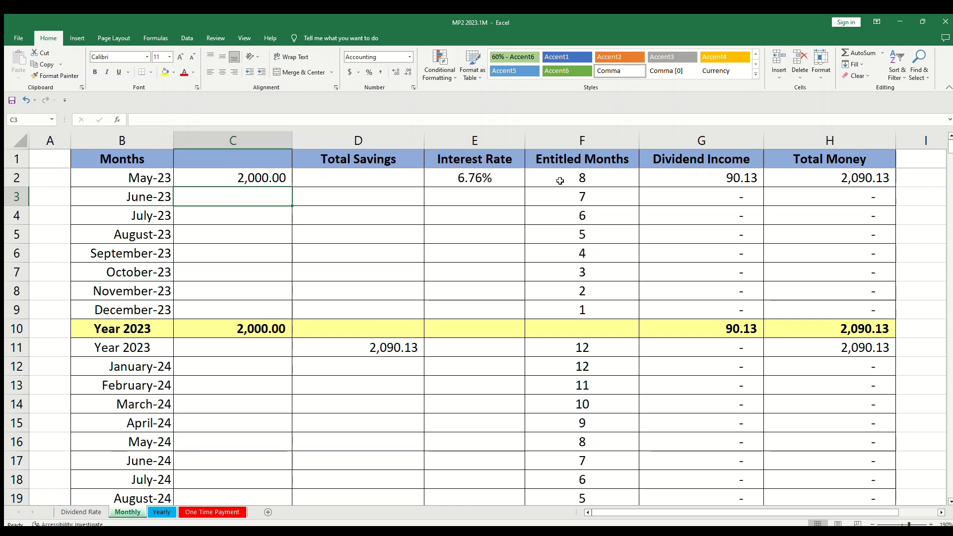
pyautogui.click(138, 184)
pyautogui.moveTo(138, 186); pyautogui.dragTo(152, 302)
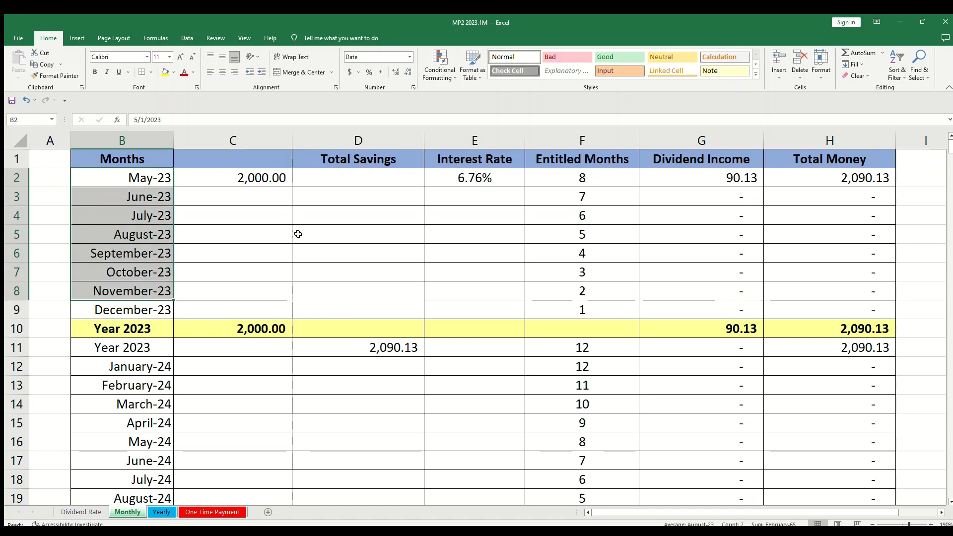
pyautogui.click(616, 177)
# Enter the May-23 dividend income formula =C2*E2*F2/12 in G2.
pyautogui.click(719, 178)
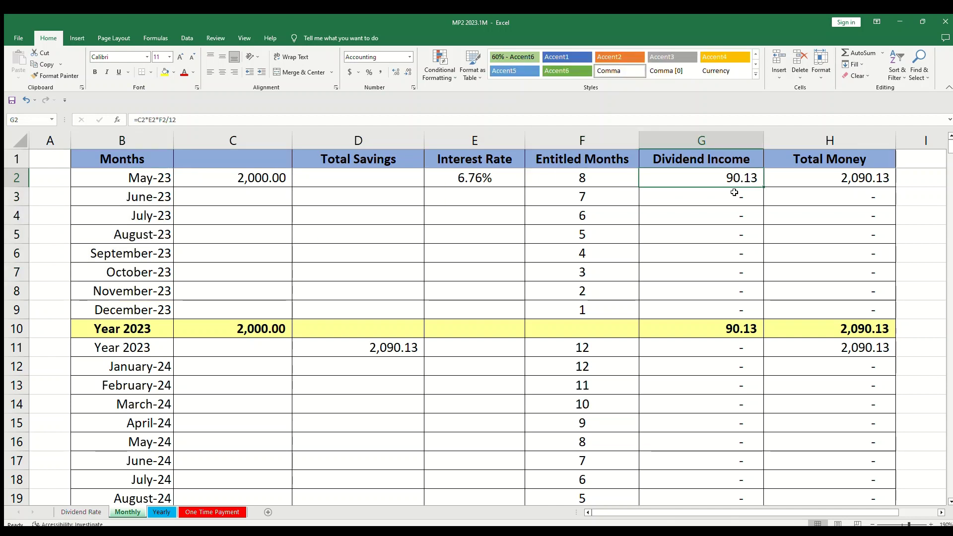
pyautogui.write('=')
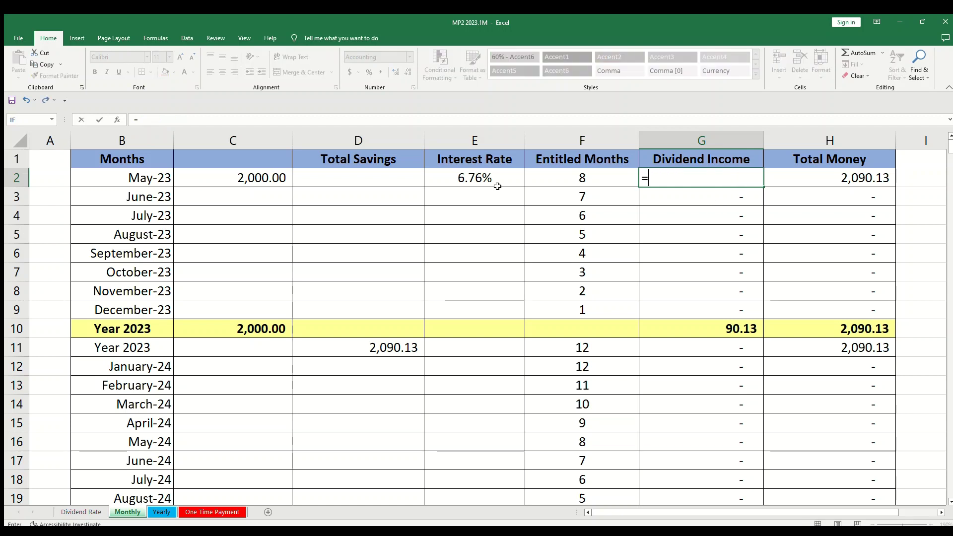
pyautogui.click(267, 178)
pyautogui.write('*')
pyautogui.click(492, 179)
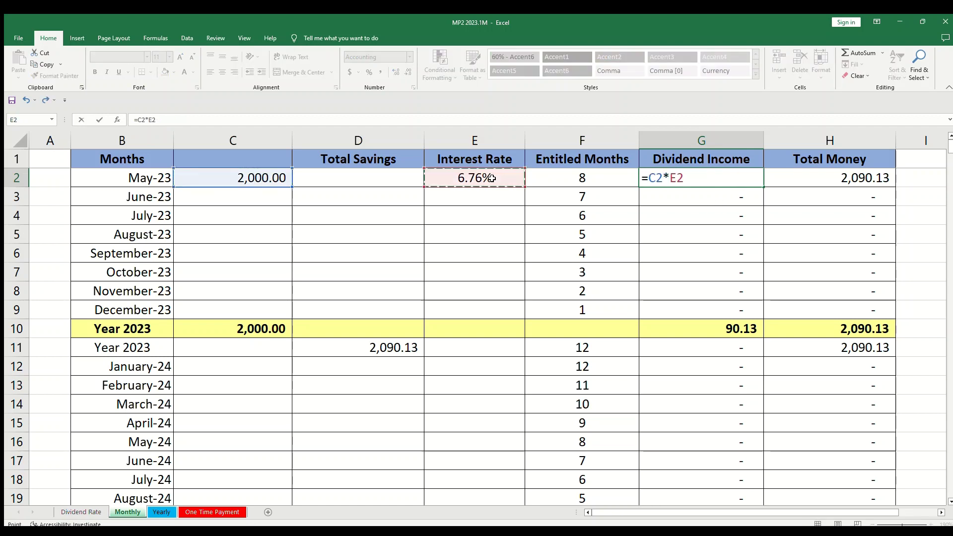
pyautogui.write('*')
pyautogui.click(571, 178)
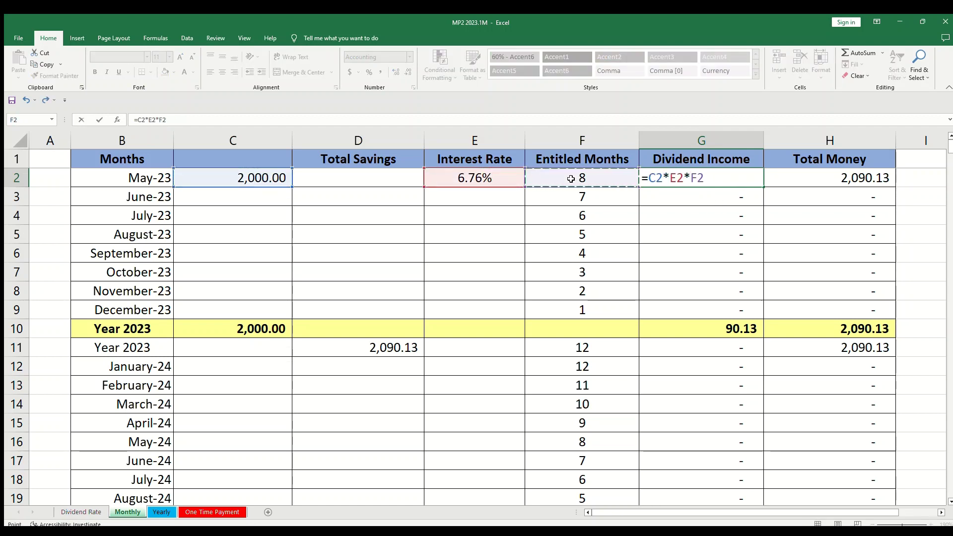
pyautogui.write('/12')
pyautogui.press('Return')
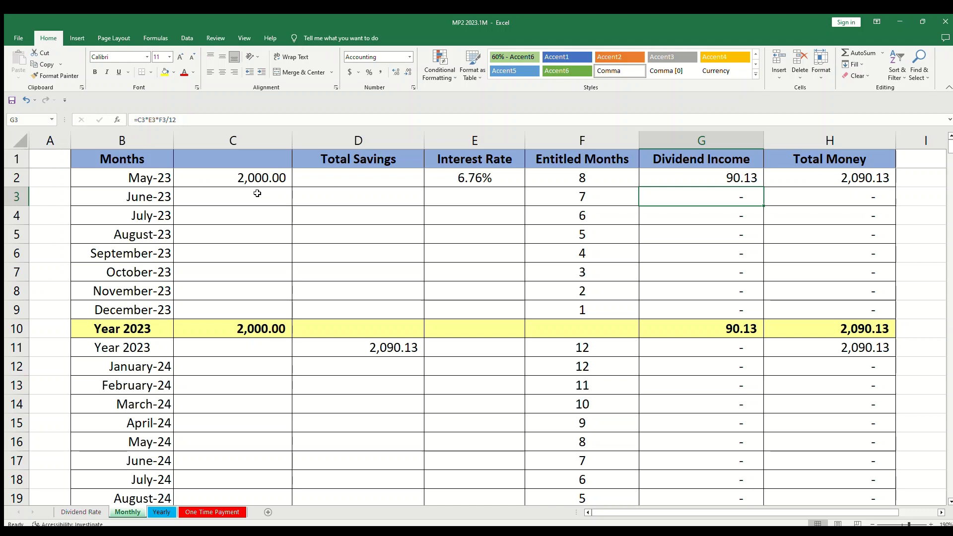
# Copy the May-23 interest rate into the rows for June-23 to December-23 and from the Year 2023 carry-over row to December-24.
pyautogui.click(477, 178)
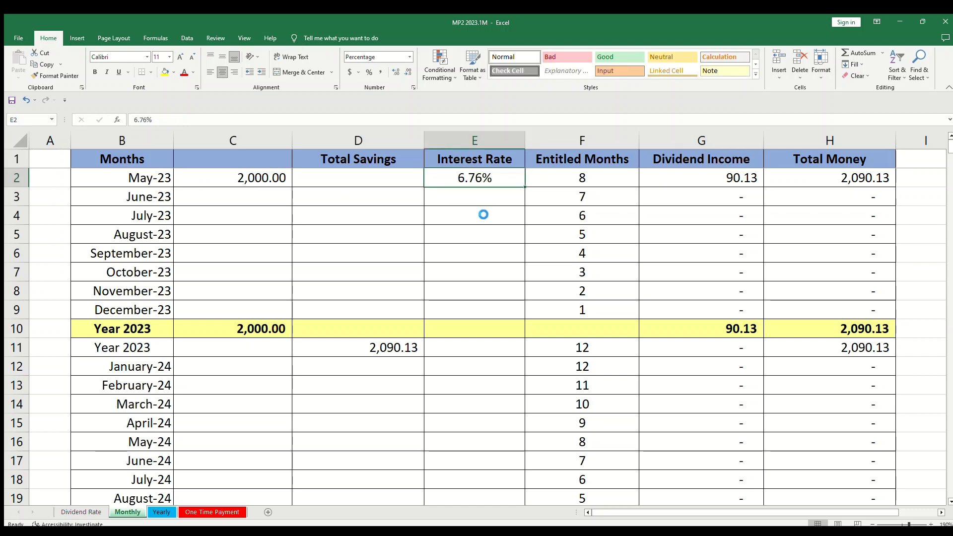
pyautogui.hotkey('ctrl', 'c')
pyautogui.moveTo(475, 196); pyautogui.dragTo(472, 314)
pyautogui.hotkey('ctrl', 'v')
pyautogui.moveTo(476, 353); pyautogui.dragTo(490, 404)
pyautogui.hotkey('ctrl', 'v')
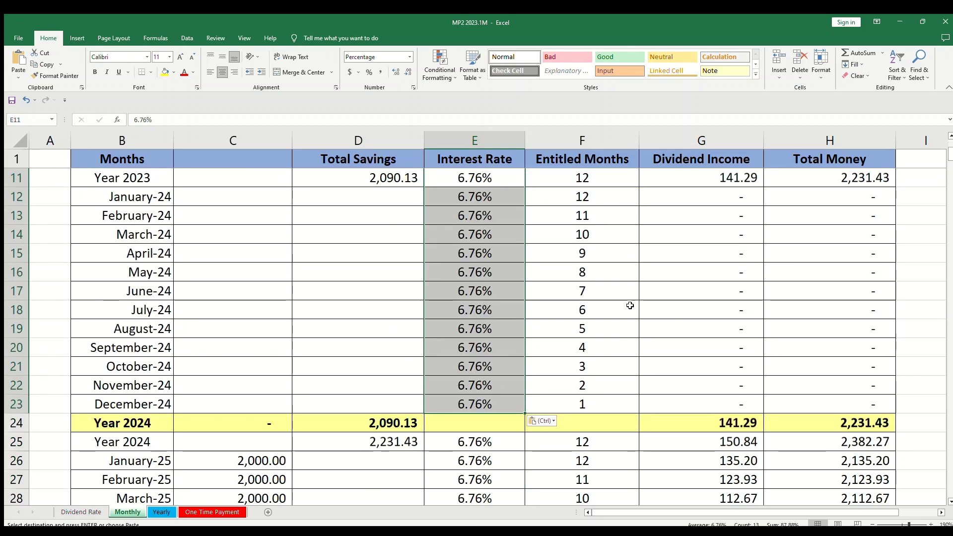
pyautogui.click(475, 272)
pyautogui.scroll(3, 380, 302)
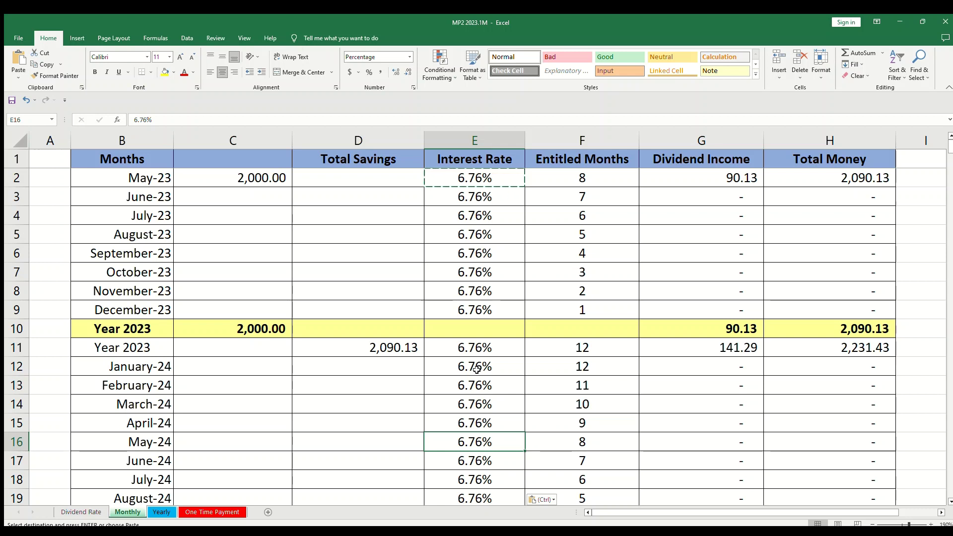
# Enter 2000 as the June-23 savings amount in column C.
pyautogui.click(257, 195)
pyautogui.write('20')
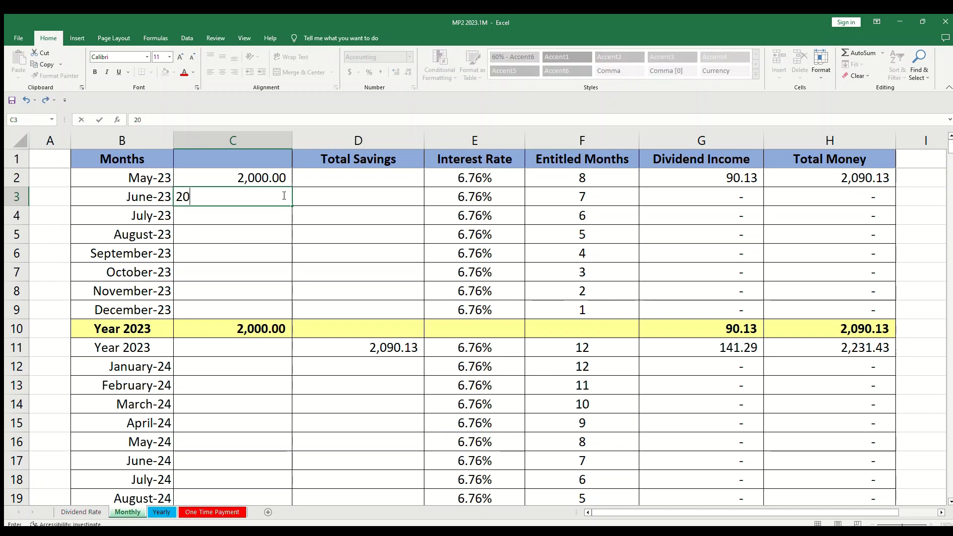
pyautogui.write('00')
pyautogui.hotkey('ctrl', 'Return')
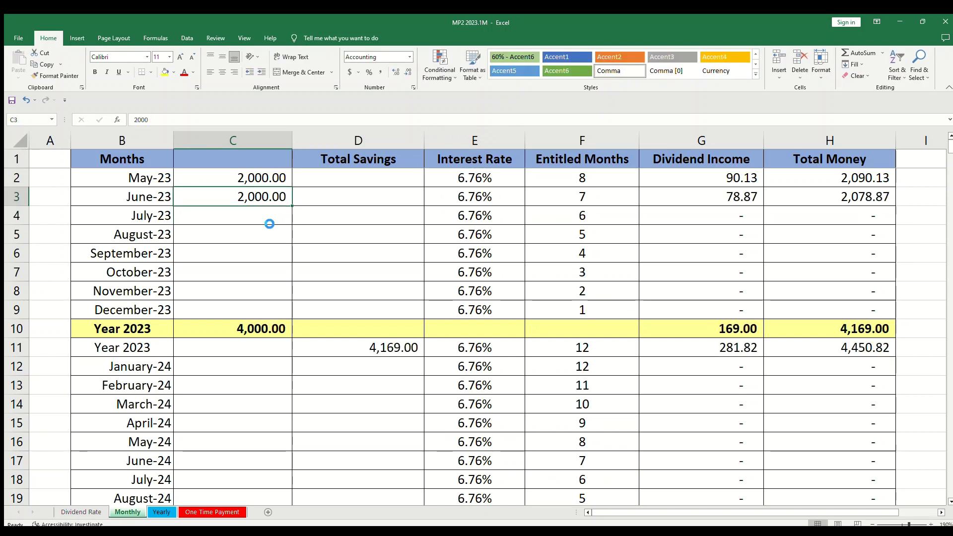
# Copy the June-23 savings amount to July-23 through December-23 and January-24 through December-24.
pyautogui.hotkey('ctrl', 'c')
pyautogui.moveTo(269, 224); pyautogui.dragTo(259, 309)
pyautogui.hotkey('ctrl', 'v')
pyautogui.click(254, 366)
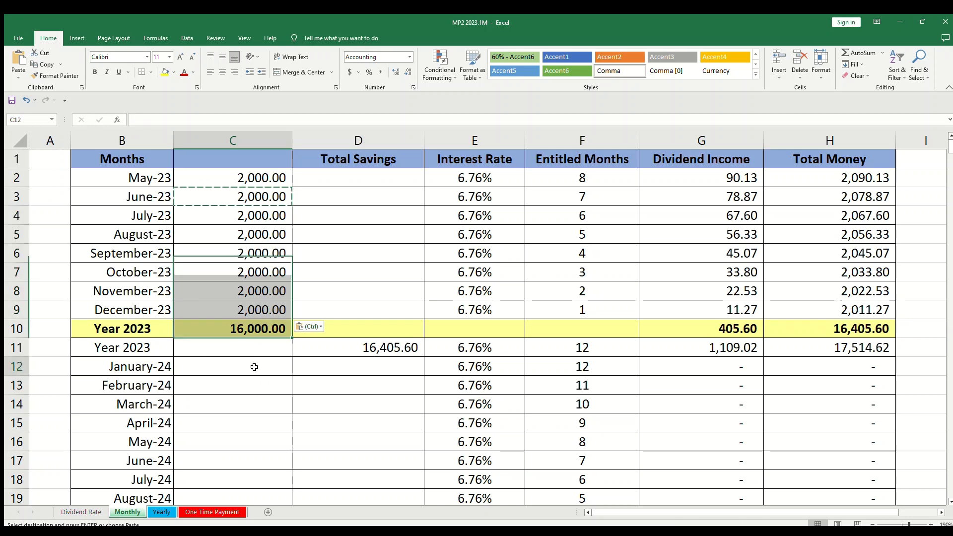
pyautogui.moveTo(255, 366); pyautogui.dragTo(263, 479)
pyautogui.hotkey('ctrl', 'v')
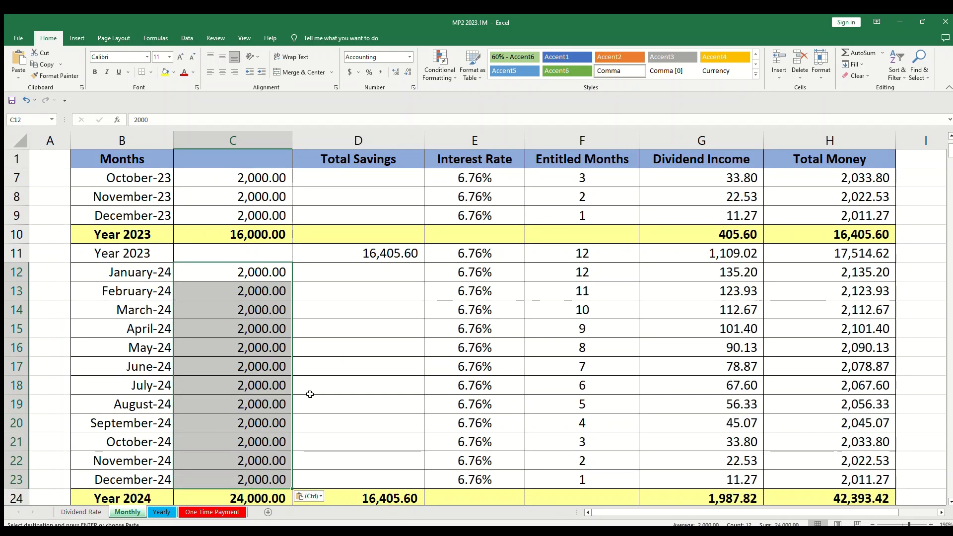
pyautogui.moveTo(309, 395); pyautogui.dragTo(310, 385)
pyautogui.click(950, 137)
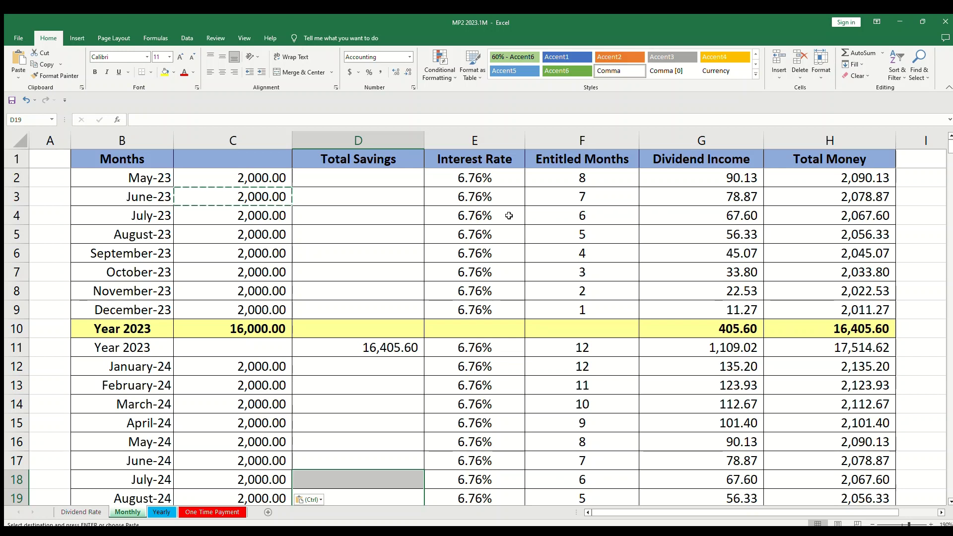
# Examine the 2023 entitled months, dividend income and yearly totals, and the savings, rate and months in the Year 2023 carry-over row.
pyautogui.click(591, 197)
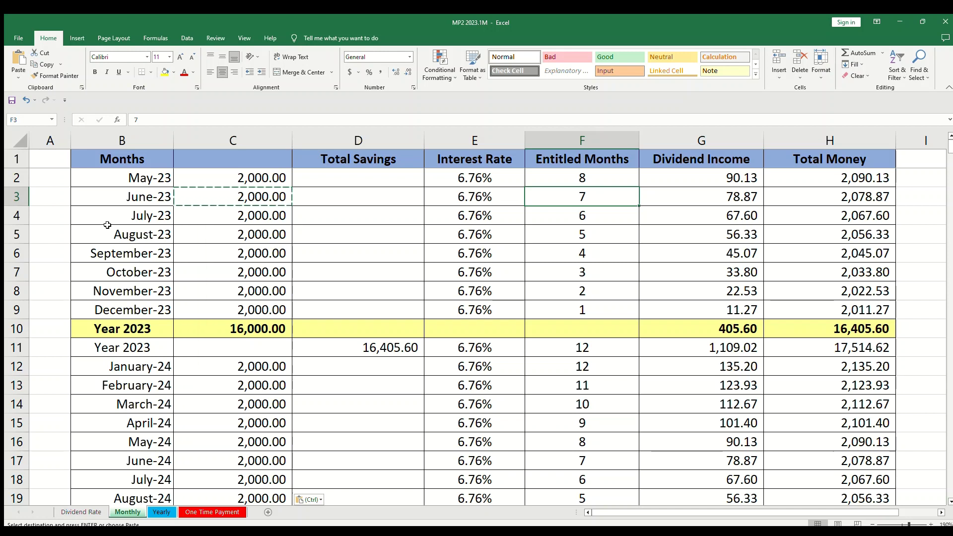
pyautogui.moveTo(133, 201); pyautogui.dragTo(133, 291)
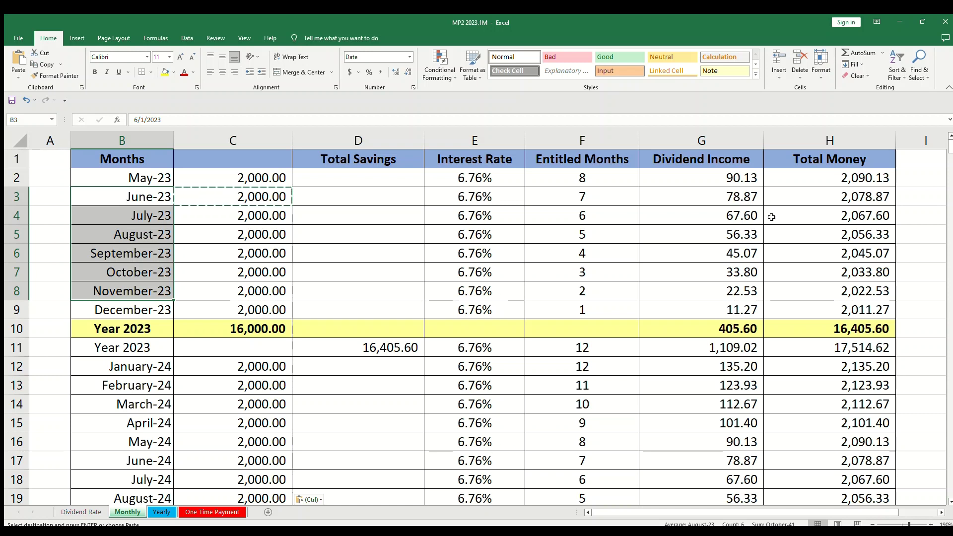
pyautogui.click(716, 177)
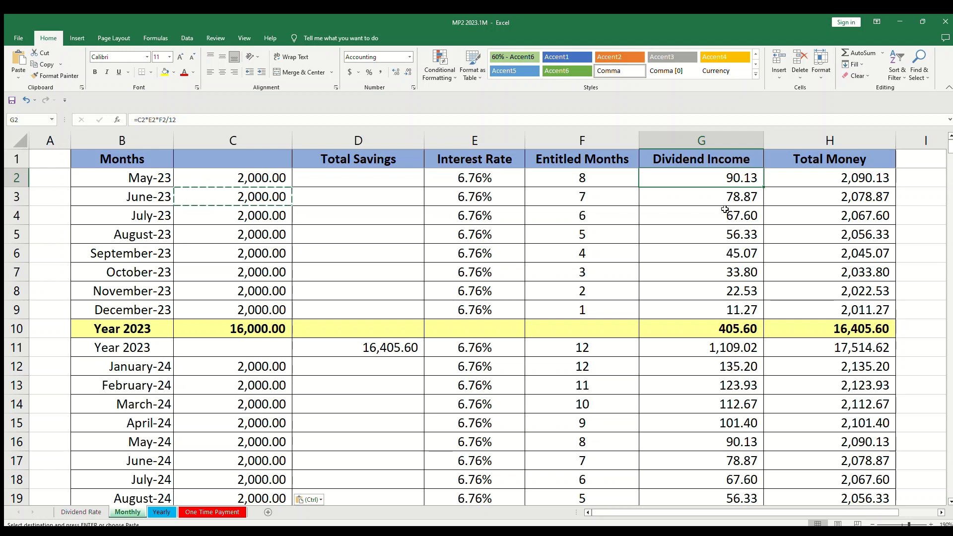
pyautogui.click(743, 326)
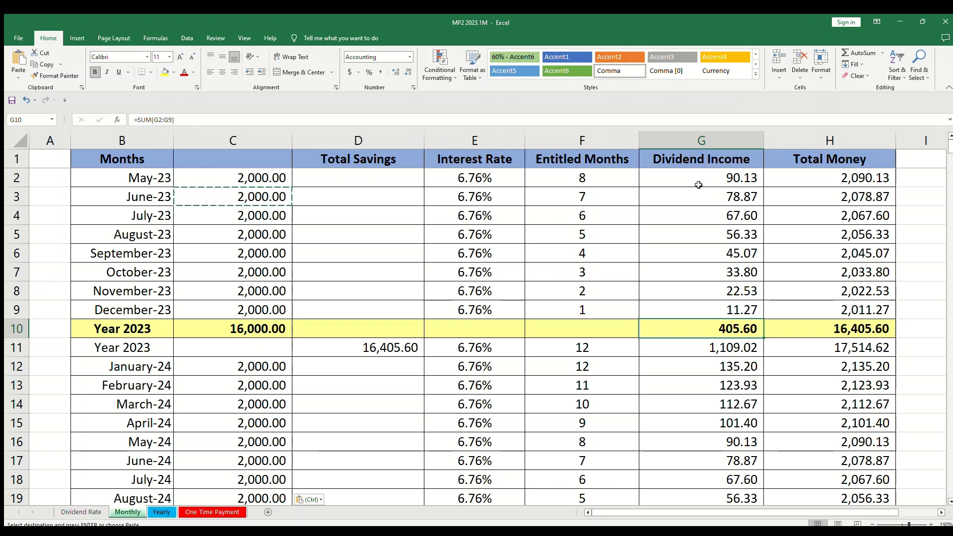
pyautogui.moveTo(698, 183); pyautogui.dragTo(721, 313)
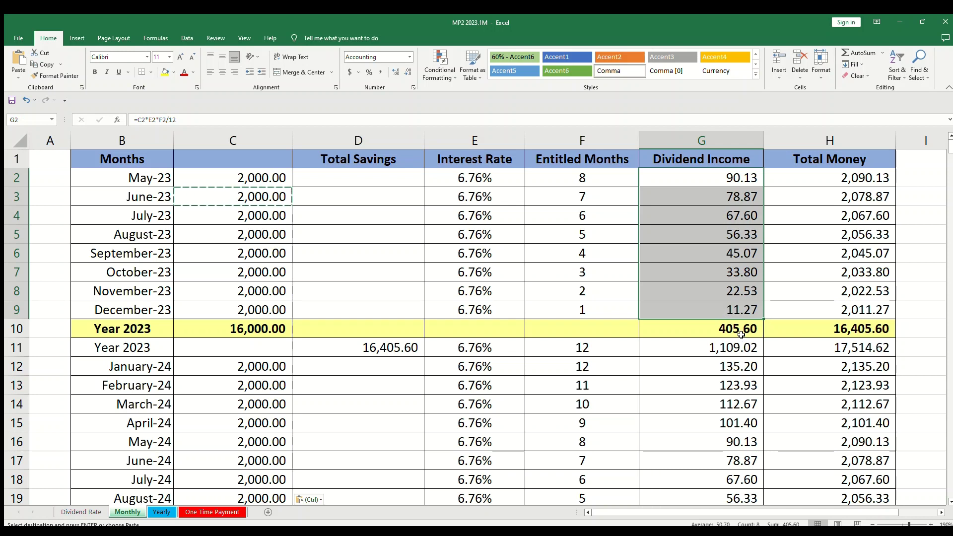
pyautogui.click(870, 333)
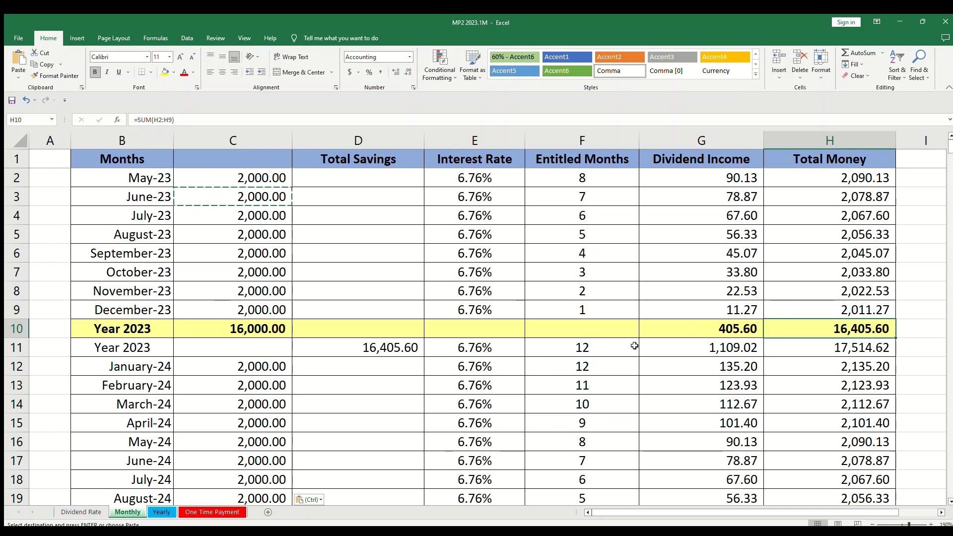
pyautogui.click(359, 349)
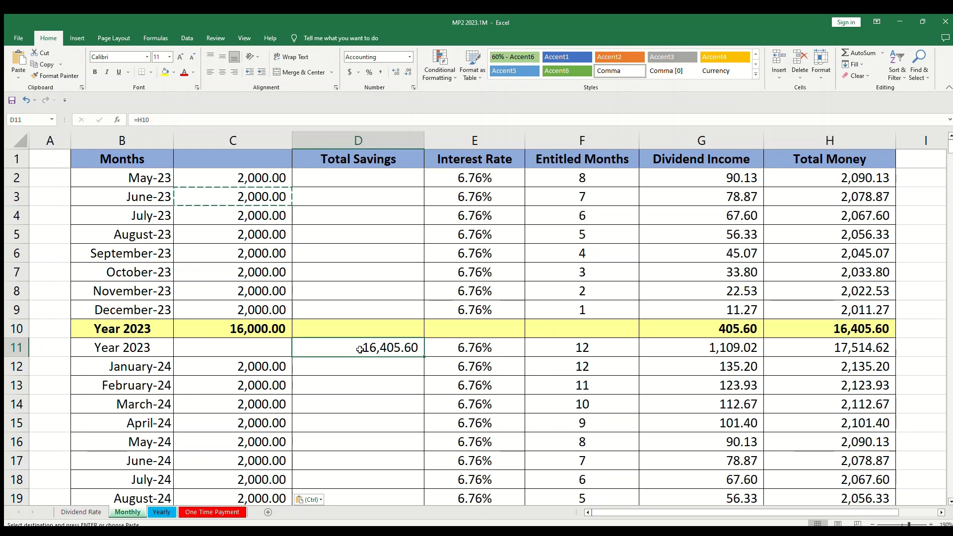
pyautogui.click(608, 348)
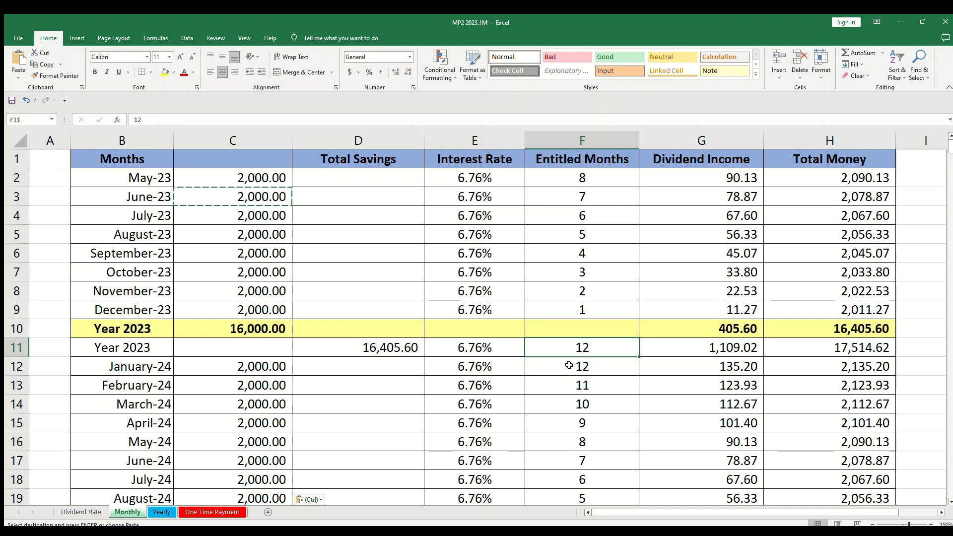
pyautogui.click(504, 346)
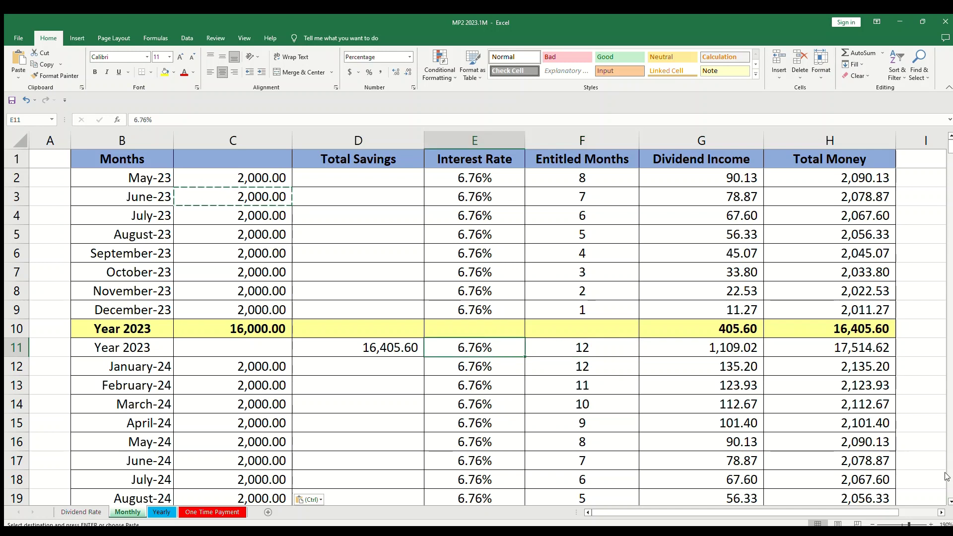
# Review the 2024 monthly savings amounts and the entitled months for January-24 and February-24.
pyautogui.click(950, 502)
pyautogui.scroll(-2, 949, 502)
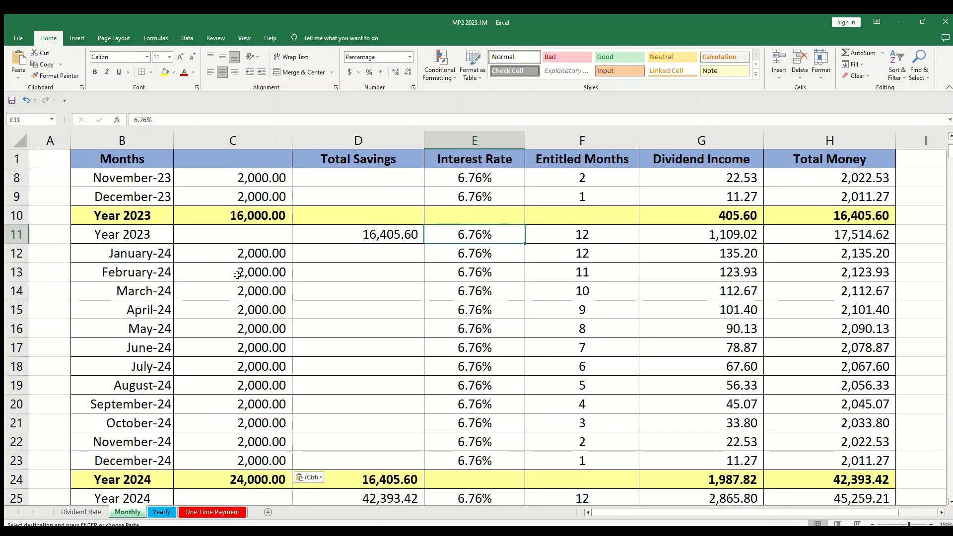
pyautogui.moveTo(250, 253); pyautogui.dragTo(274, 453)
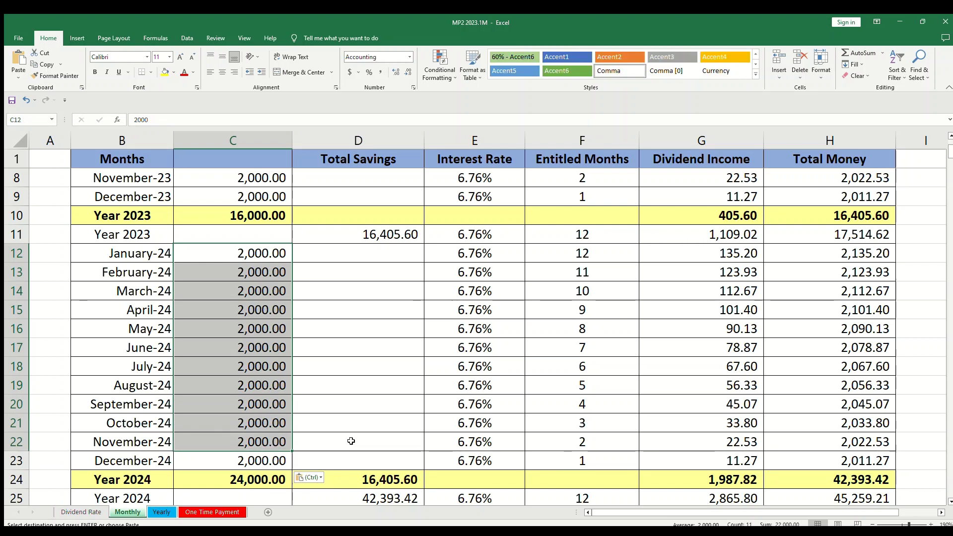
pyautogui.click(95, 255)
pyautogui.click(606, 256)
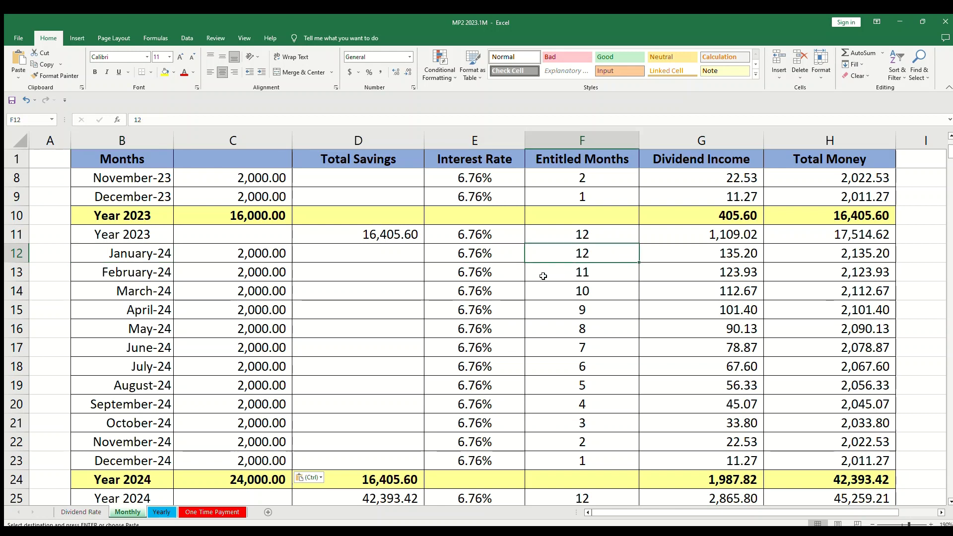
pyautogui.click(598, 279)
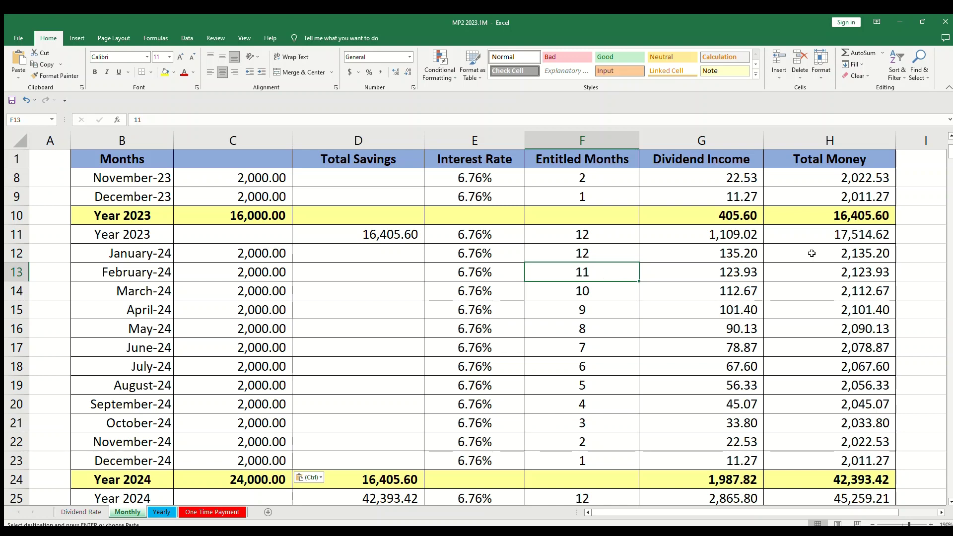
# Examine the total money of the first five-year term's Final Year row and the May-28 to December-28 savings that follow.
pyautogui.moveTo(946, 150); pyautogui.dragTo(949, 195)
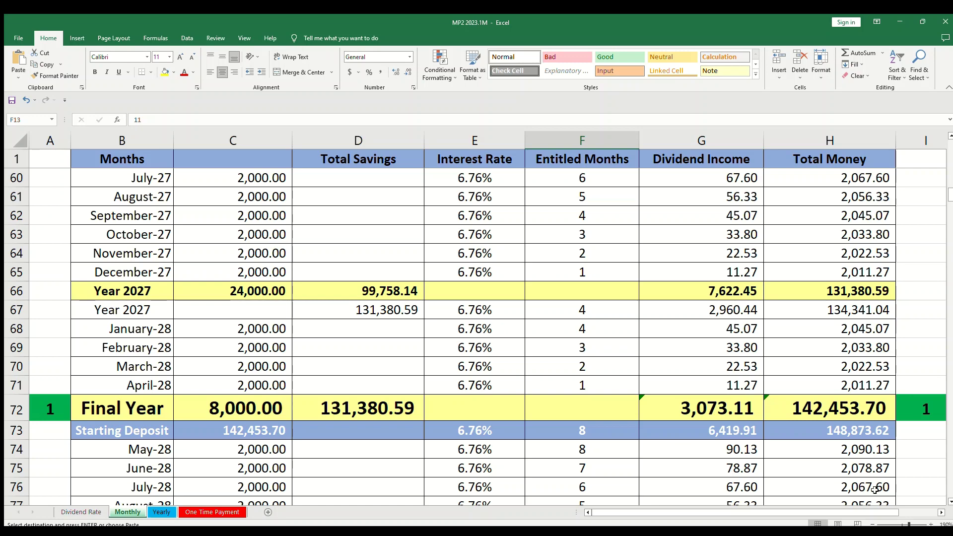
pyautogui.click(949, 284)
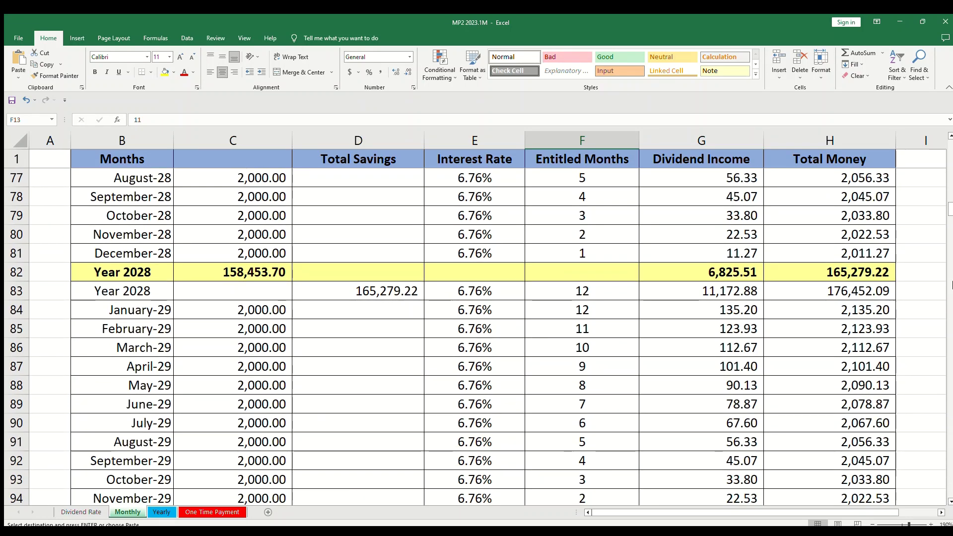
pyautogui.click(949, 136)
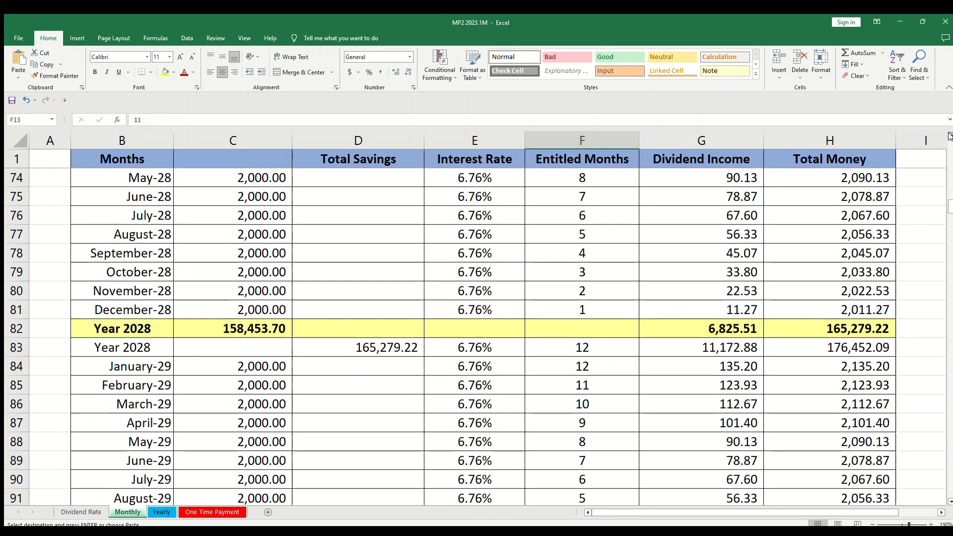
pyautogui.click(949, 135)
pyautogui.click(843, 295)
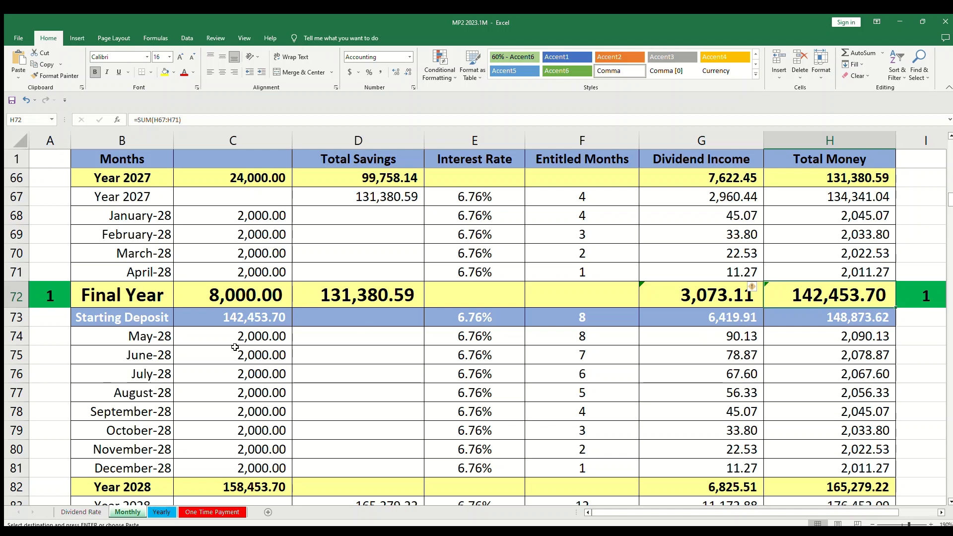
pyautogui.moveTo(247, 334); pyautogui.dragTo(248, 467)
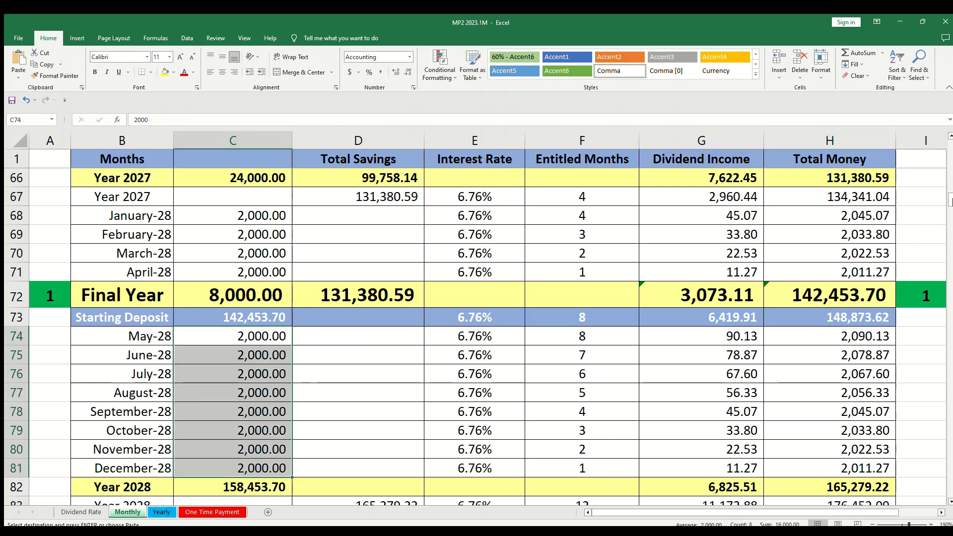
# Review the second five-year term ending April-33, checking its Final Year total money and the first savings entry of May-33.
pyautogui.scroll(-6, 476, 338)
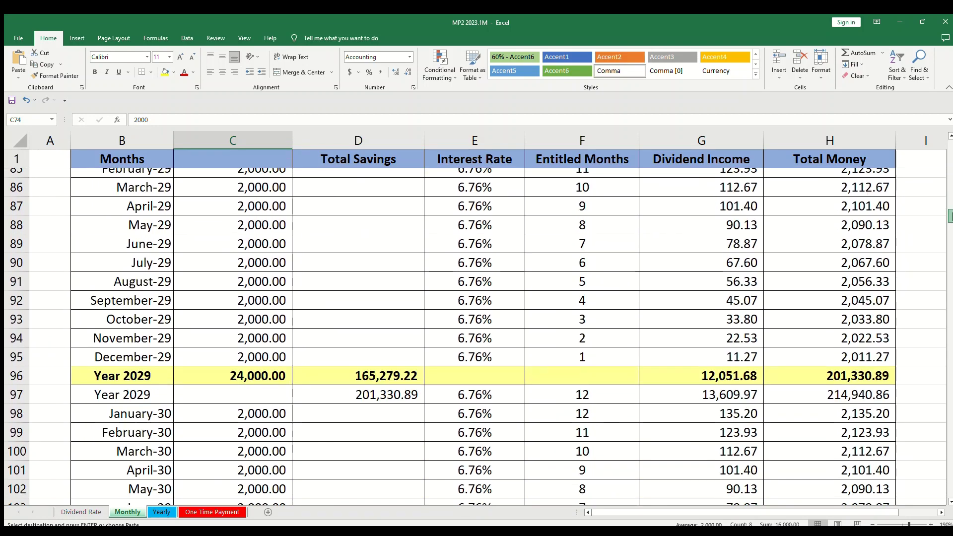
pyautogui.scroll(-7, 476, 337)
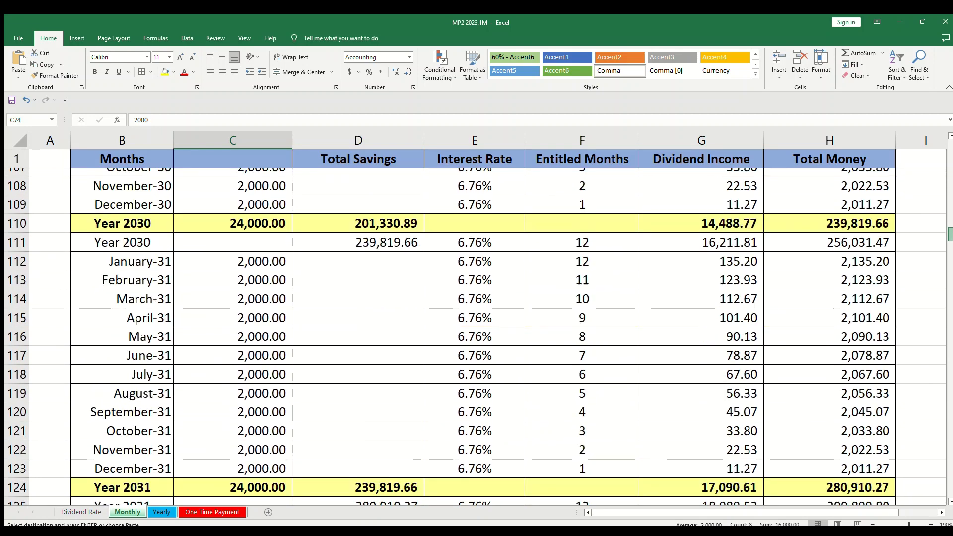
pyautogui.scroll(-9, 942, 261)
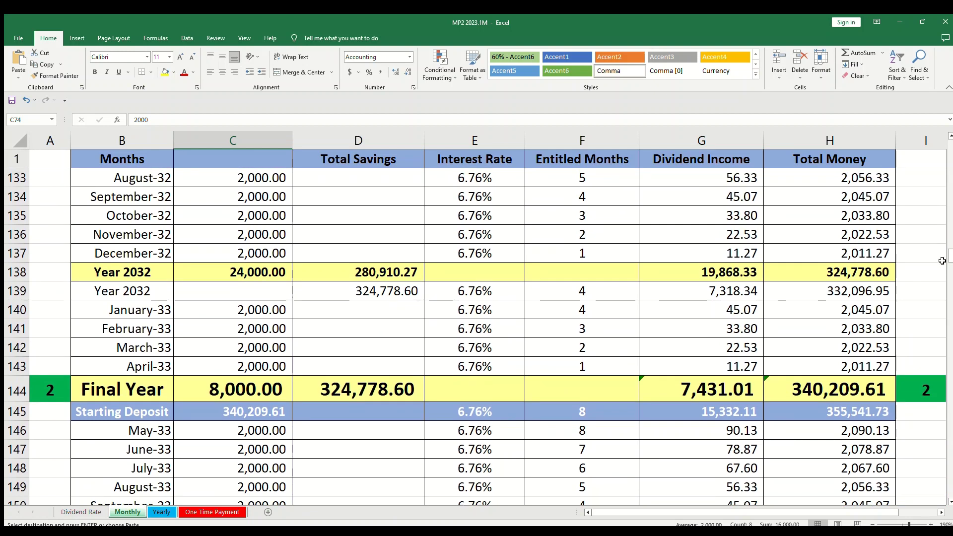
pyautogui.click(131, 370)
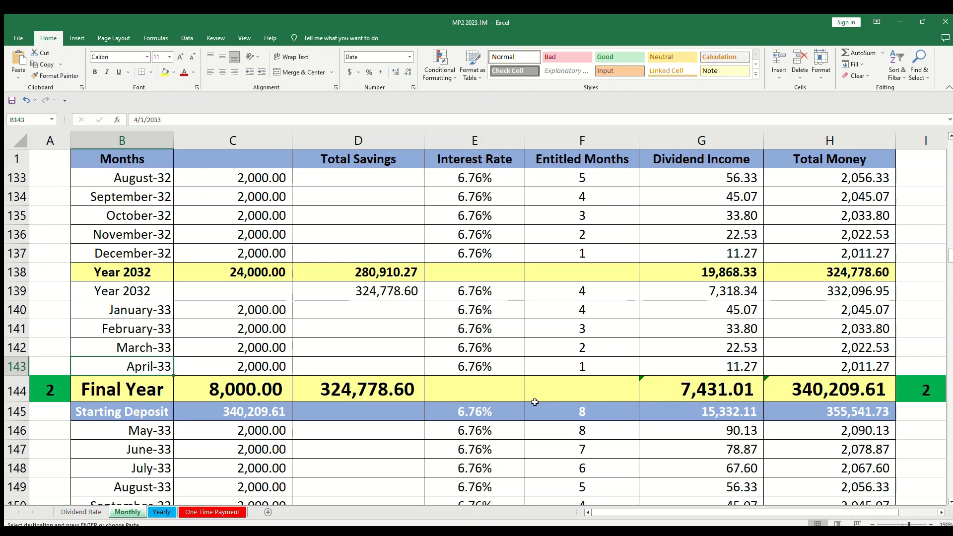
pyautogui.click(838, 393)
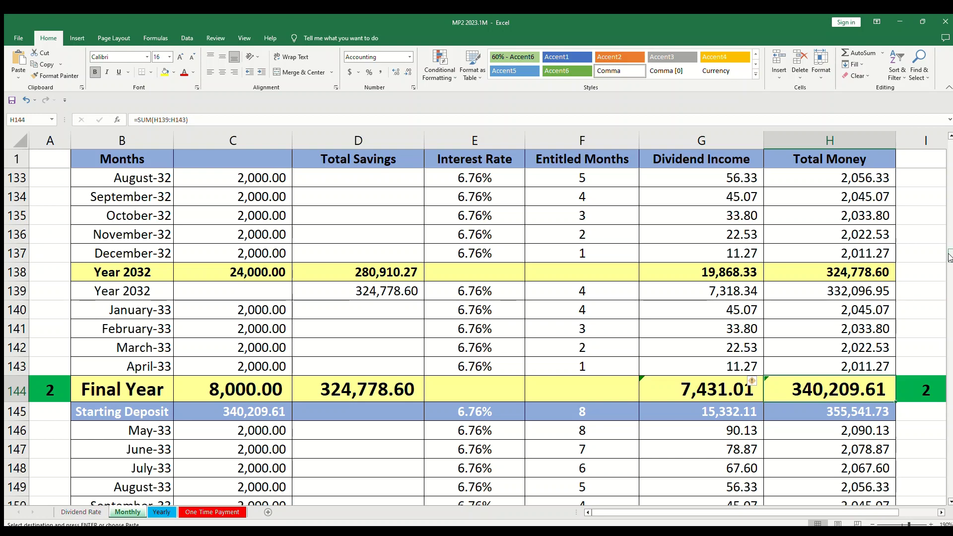
pyautogui.scroll(-2, 948, 263)
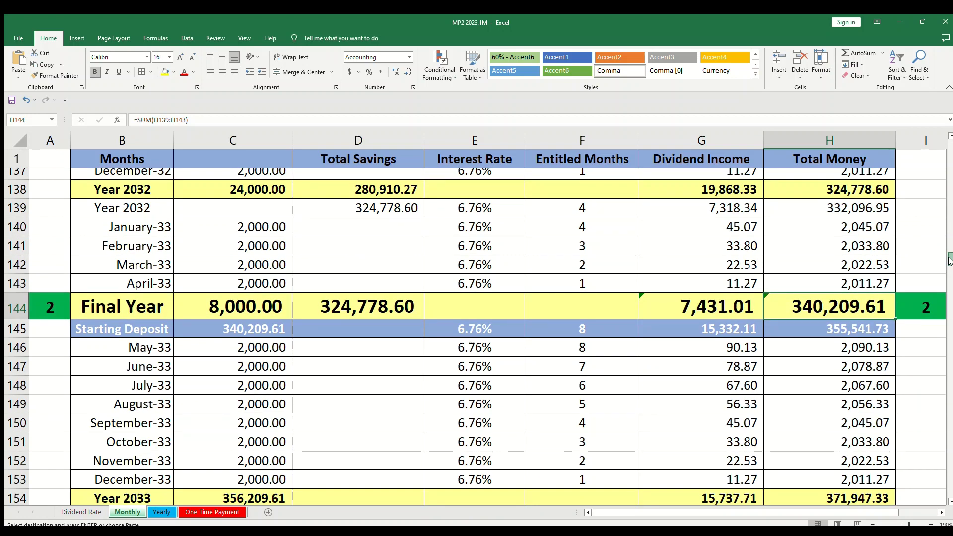
pyautogui.moveTo(949, 260); pyautogui.dragTo(949, 258)
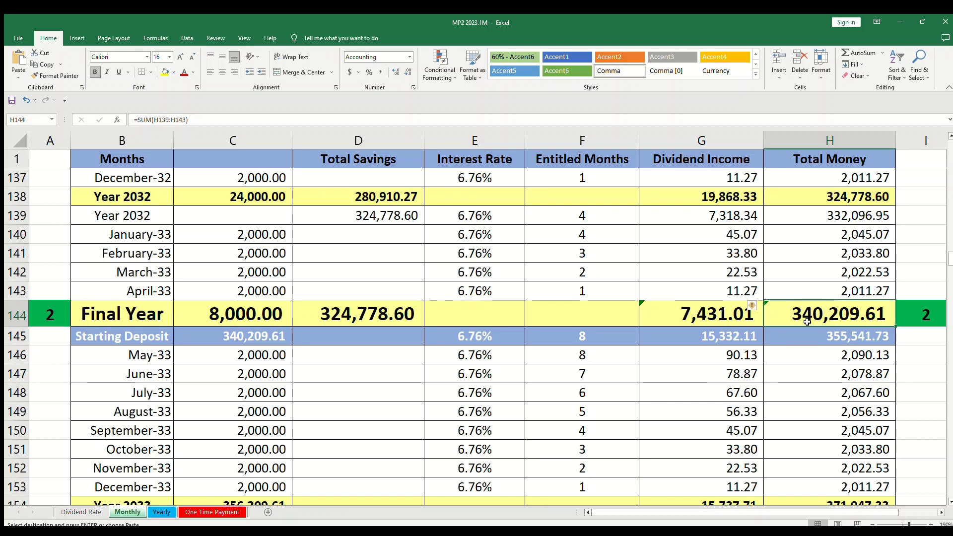
pyautogui.click(260, 357)
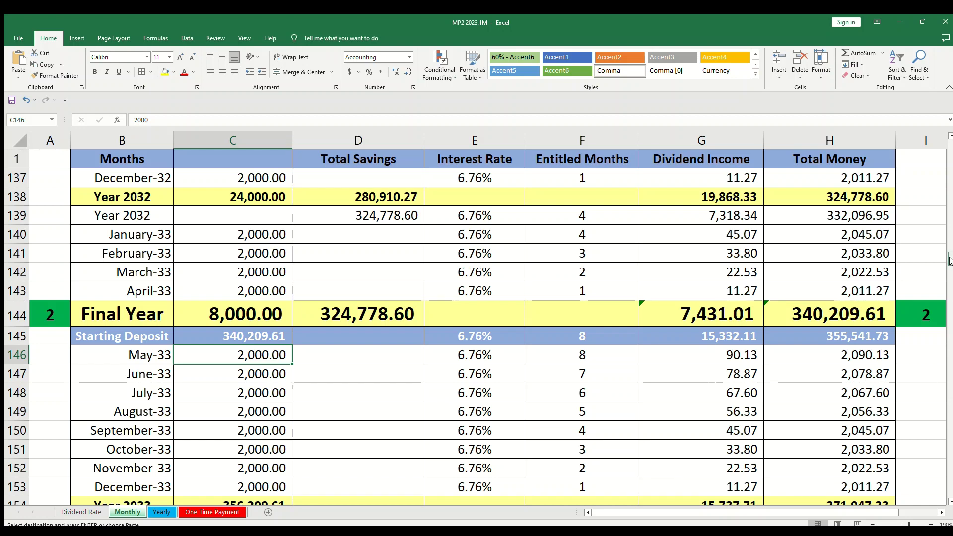
# Review the third five-year term ending April-38, checking its Final Year total money and the monthly rows after it.
pyautogui.moveTo(950, 262); pyautogui.dragTo(949, 316)
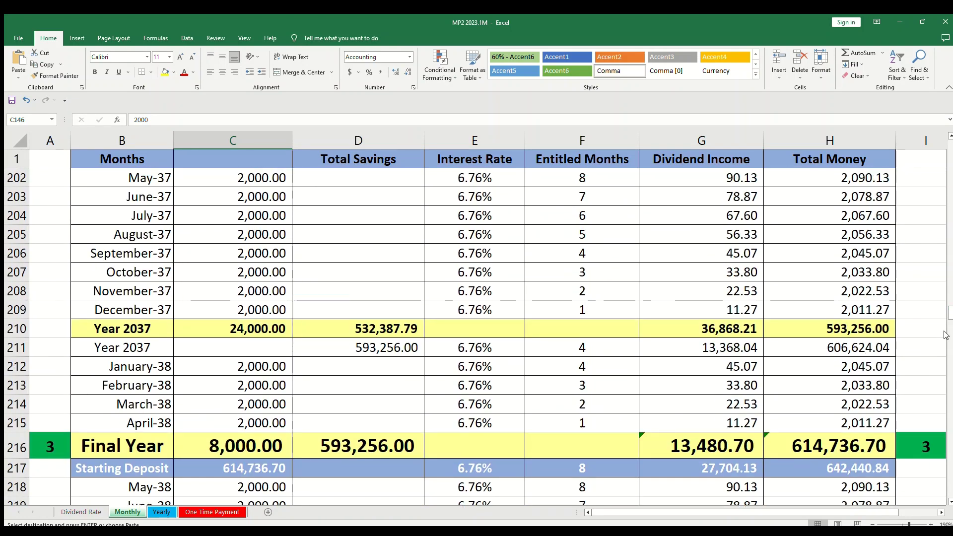
pyautogui.click(138, 425)
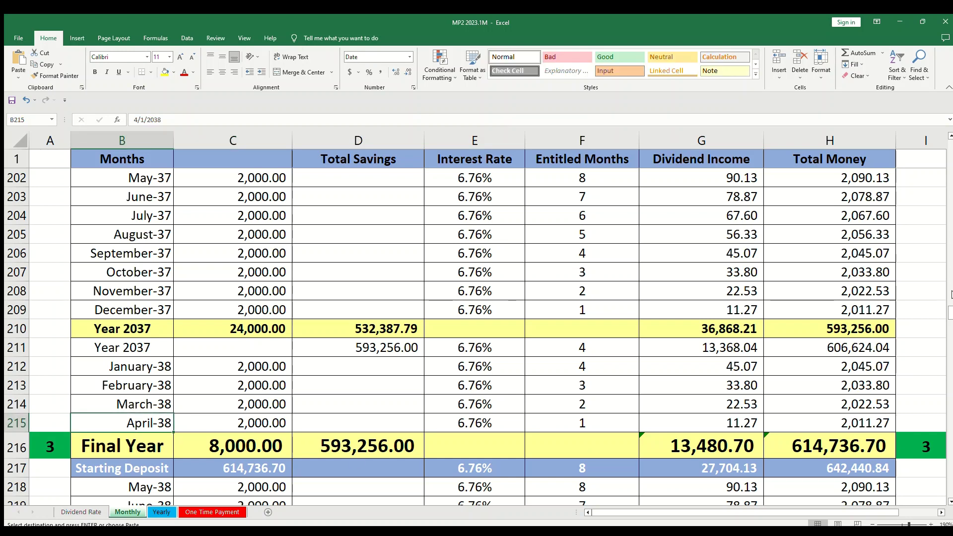
pyautogui.click(949, 502)
pyautogui.click(949, 503)
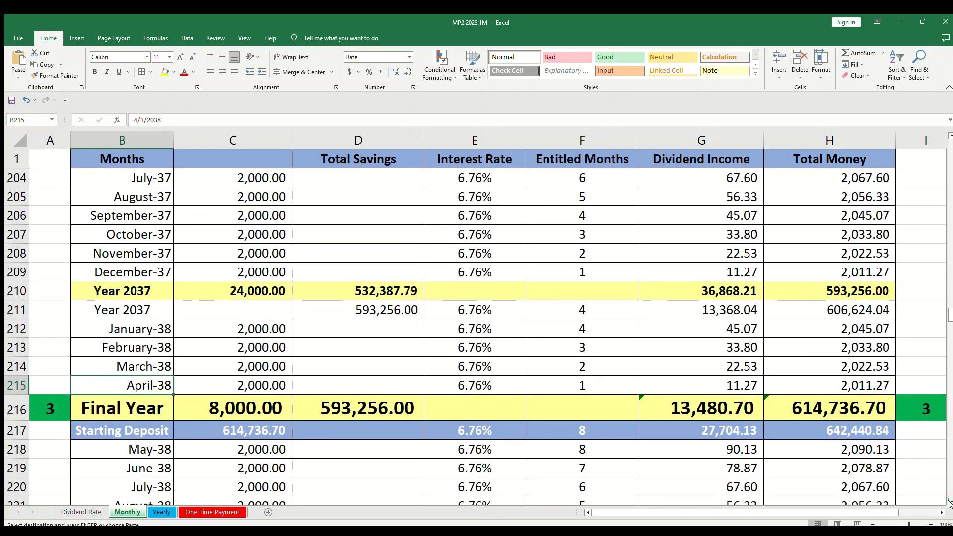
pyautogui.click(949, 502)
pyautogui.click(949, 502)
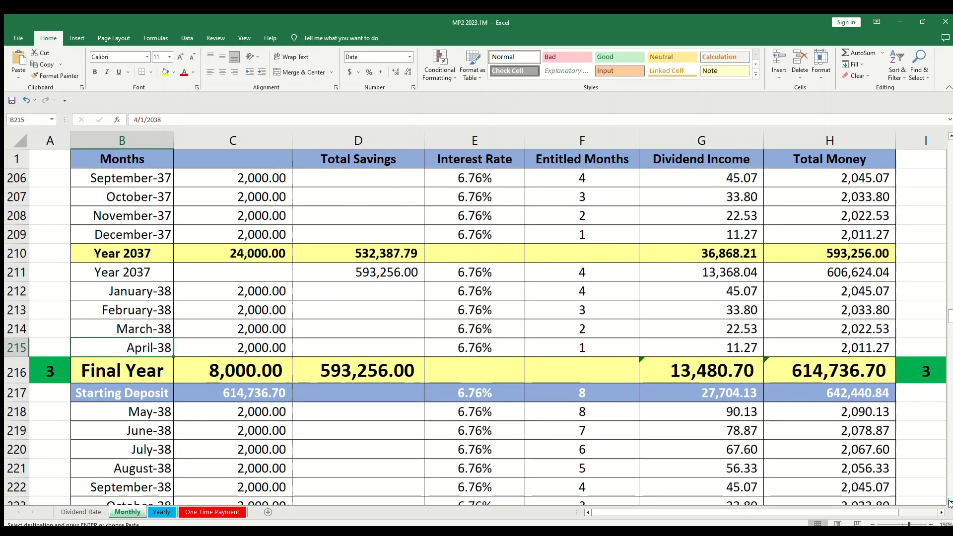
pyautogui.click(949, 502)
pyautogui.click(948, 502)
pyautogui.click(949, 502)
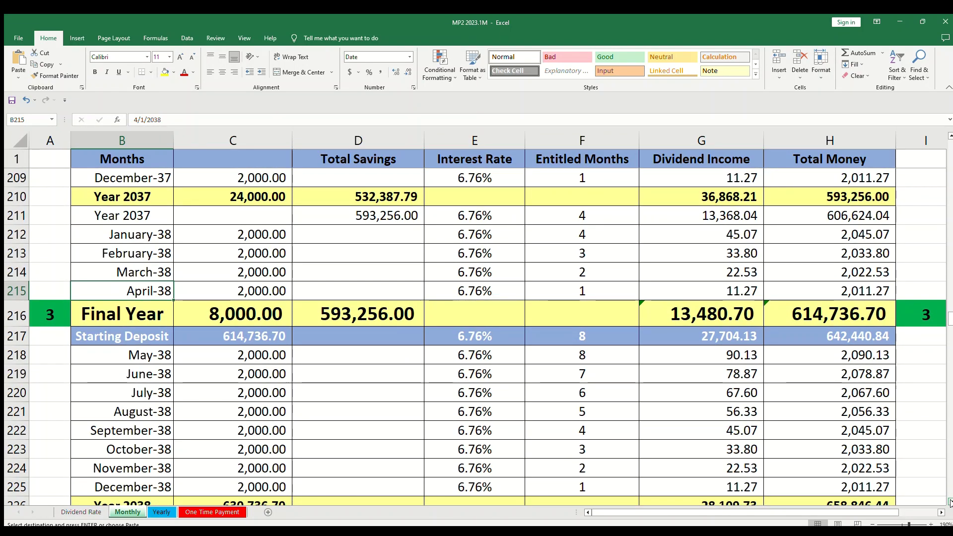
pyautogui.click(871, 313)
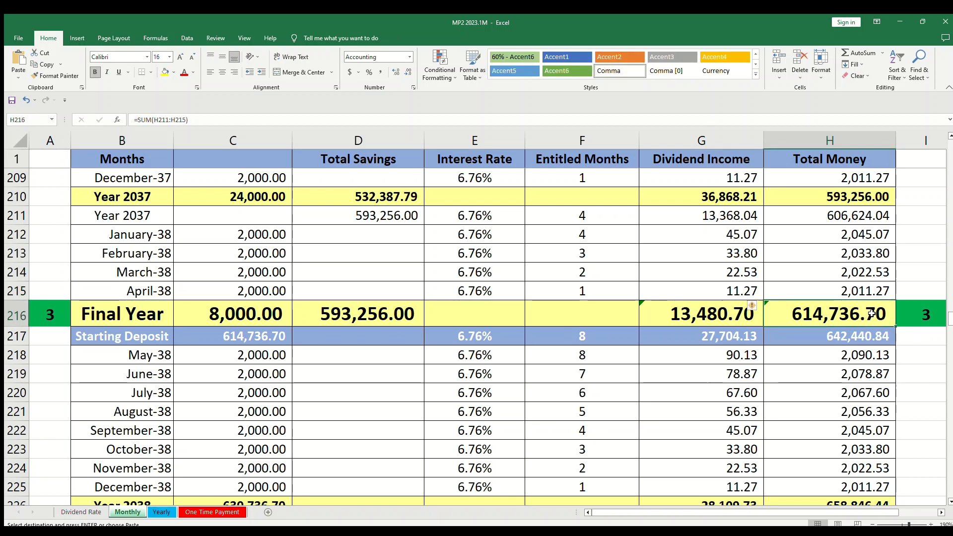
pyautogui.click(821, 414)
# Review the yearly totals from 2038 to 2042 and the total money in the fourth term's Final Year row after April-43.
pyautogui.click(947, 501)
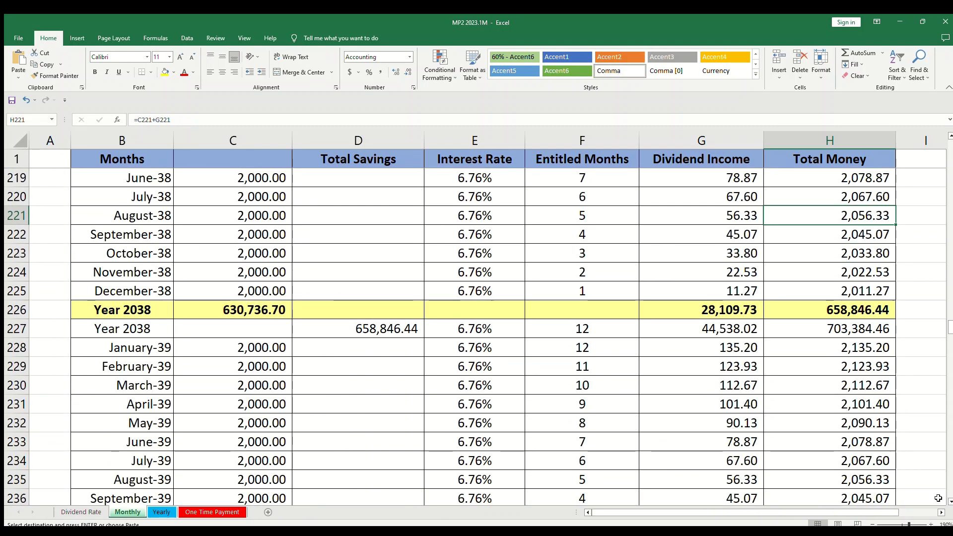
pyautogui.click(947, 501)
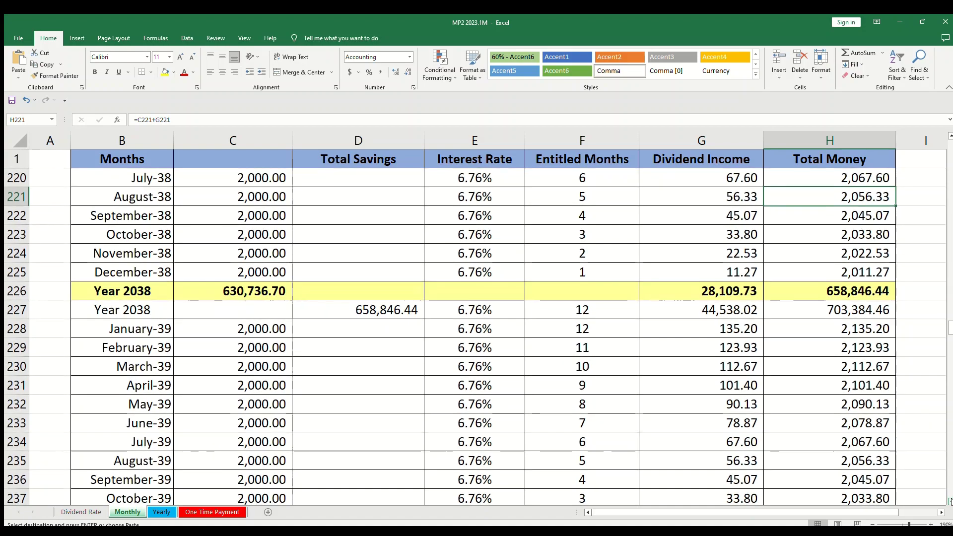
pyautogui.click(948, 501)
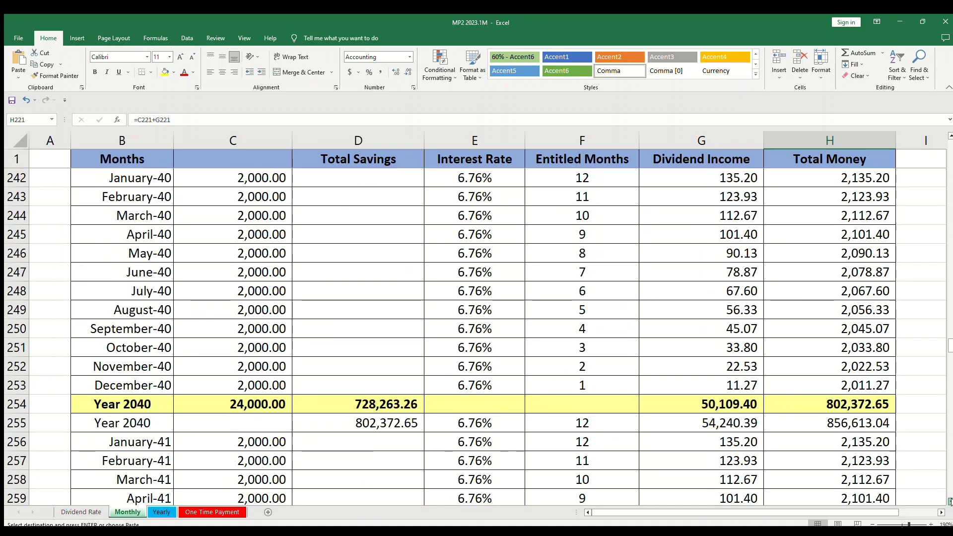
pyautogui.click(947, 502)
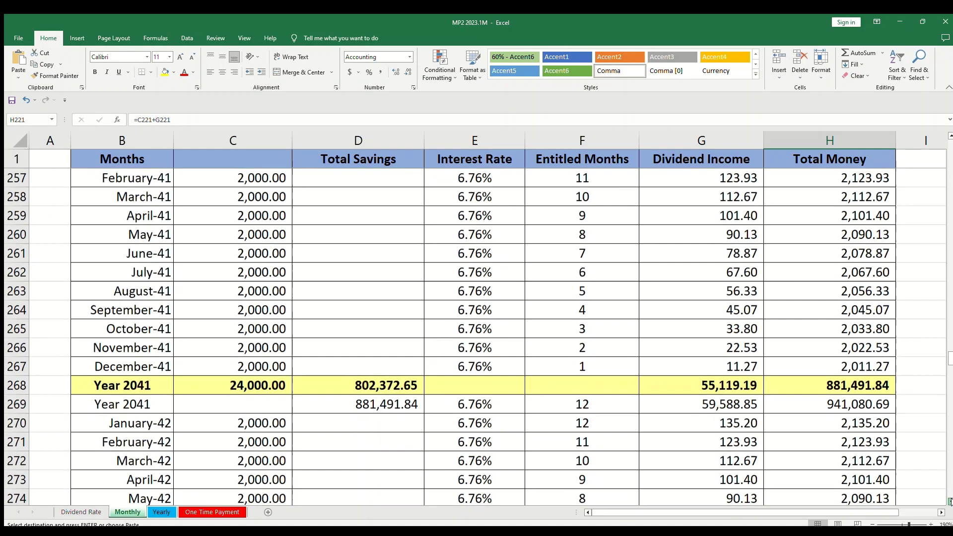
pyautogui.click(948, 501)
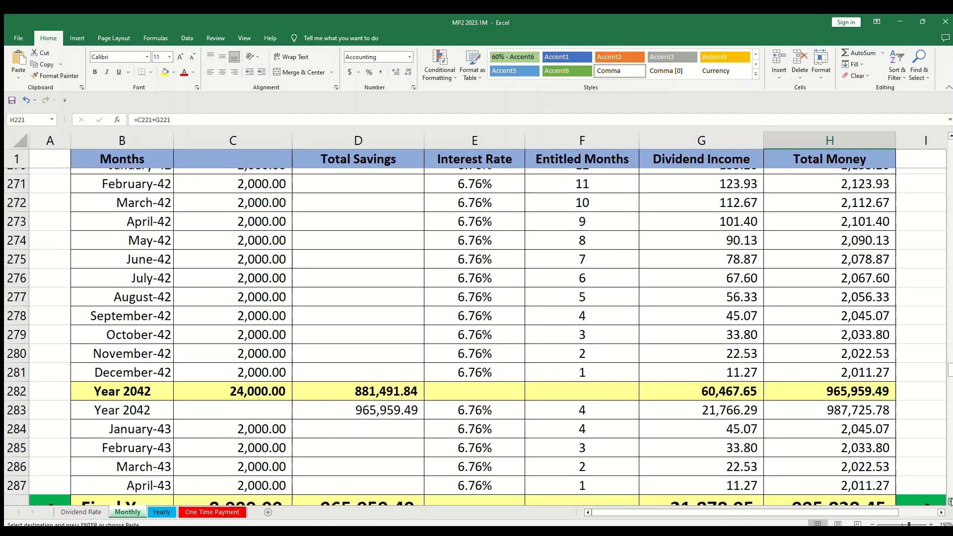
pyautogui.click(948, 501)
pyautogui.click(948, 501)
pyautogui.click(947, 502)
pyautogui.click(947, 502)
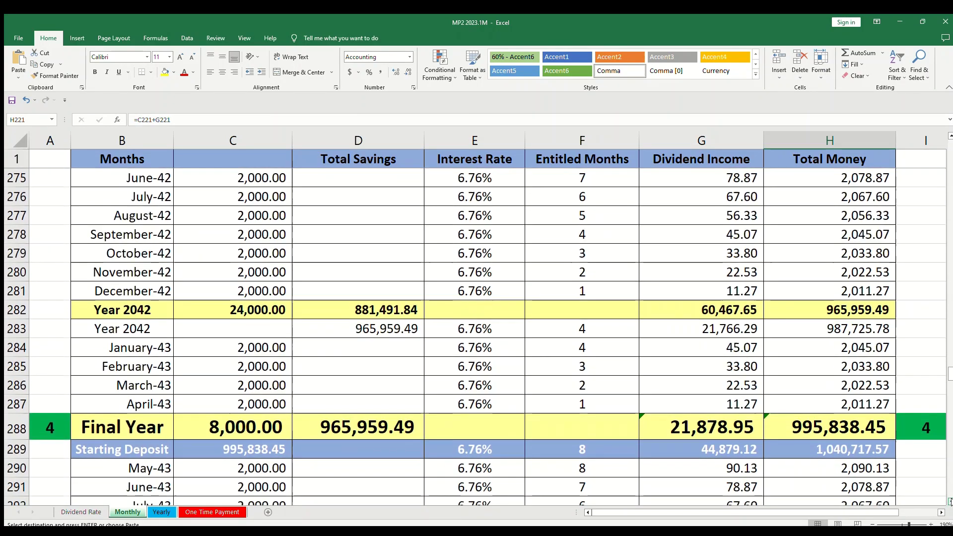
pyautogui.click(947, 501)
pyautogui.click(948, 501)
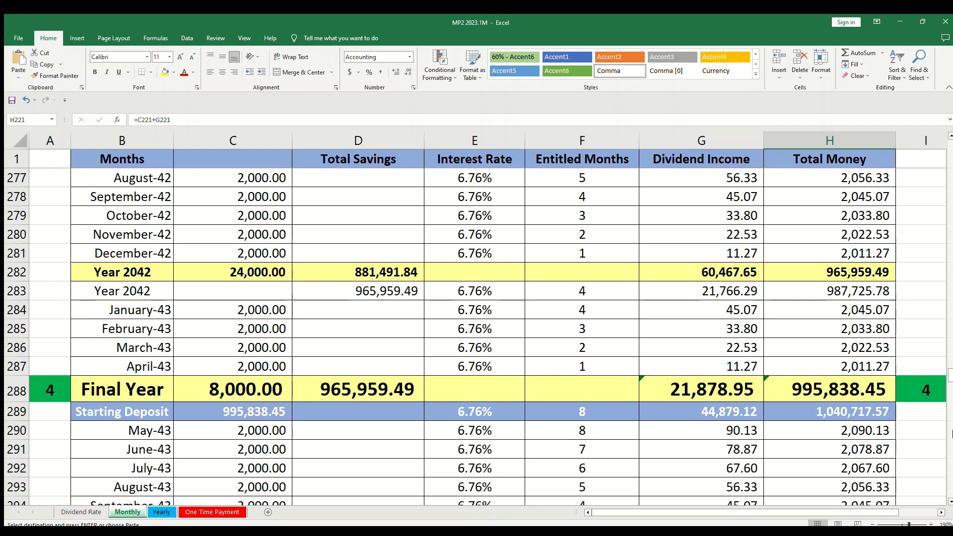
pyautogui.click(949, 500)
pyautogui.click(948, 500)
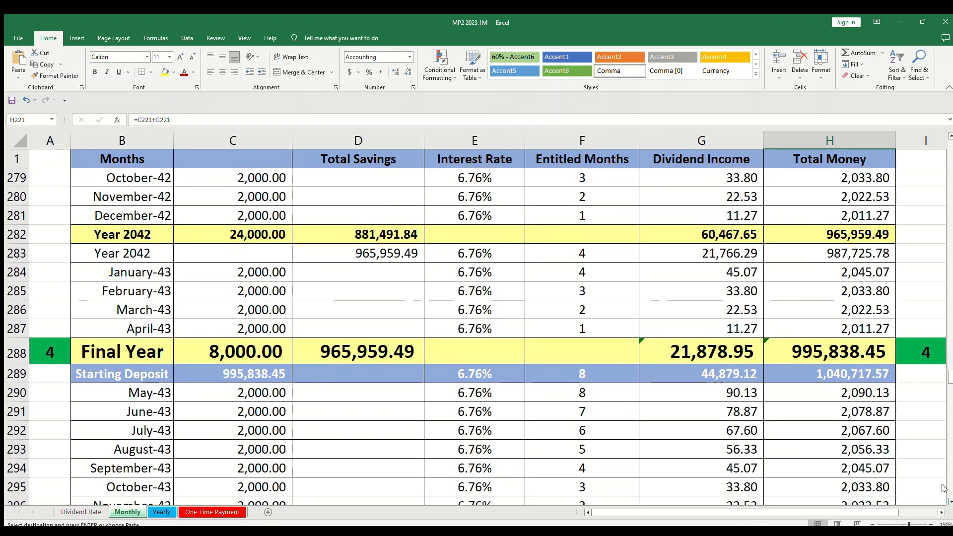
pyautogui.click(828, 359)
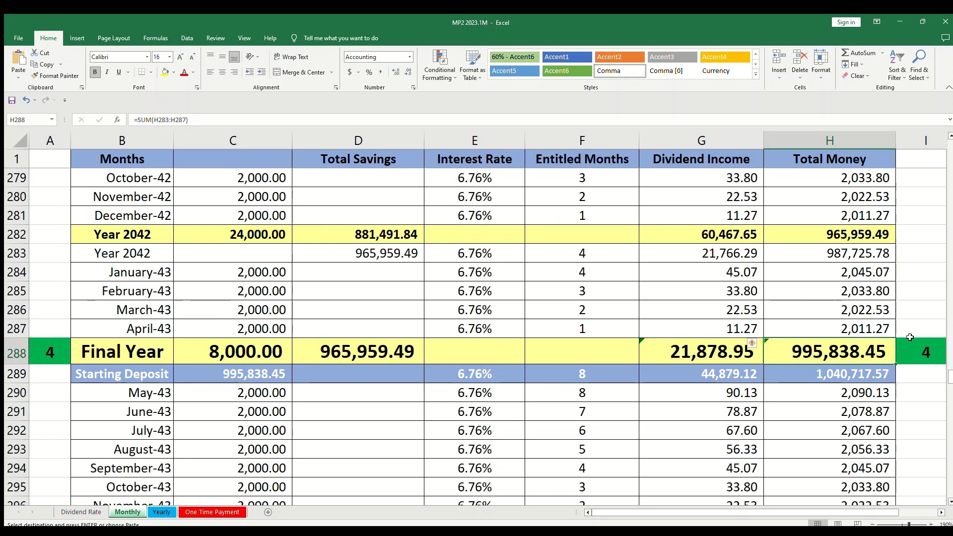
pyautogui.click(913, 332)
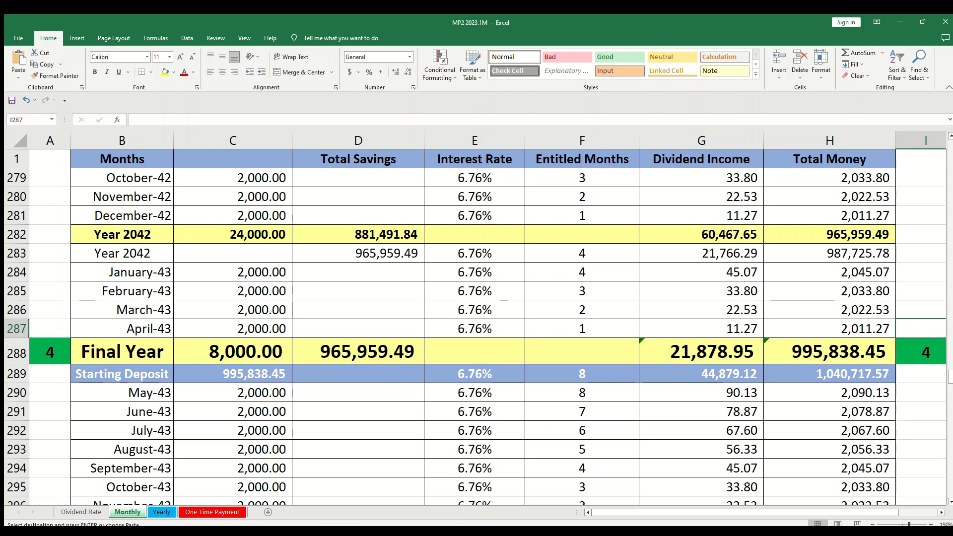
# Examine the Year 2043 summary row and its total money, below the May-43 to December-43 savings.
pyautogui.click(948, 500)
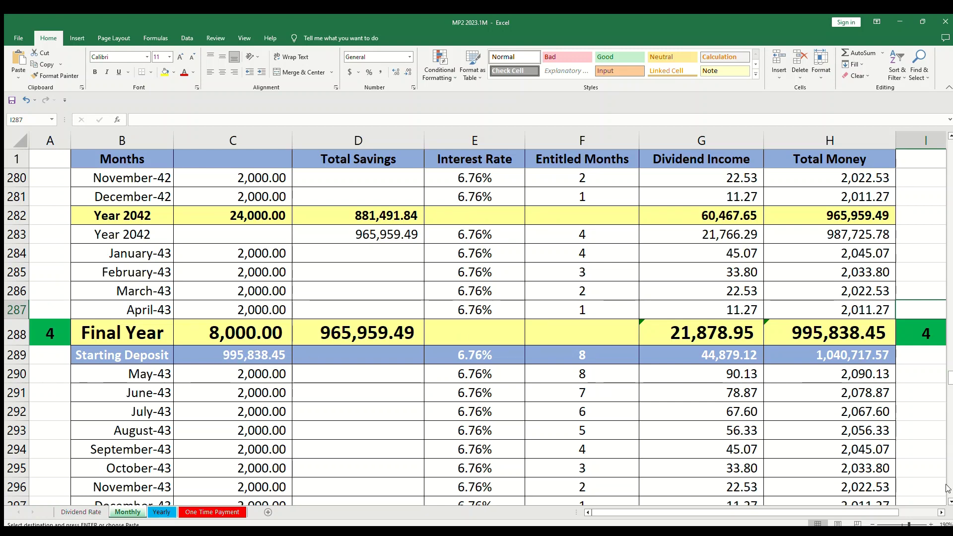
pyautogui.click(949, 500)
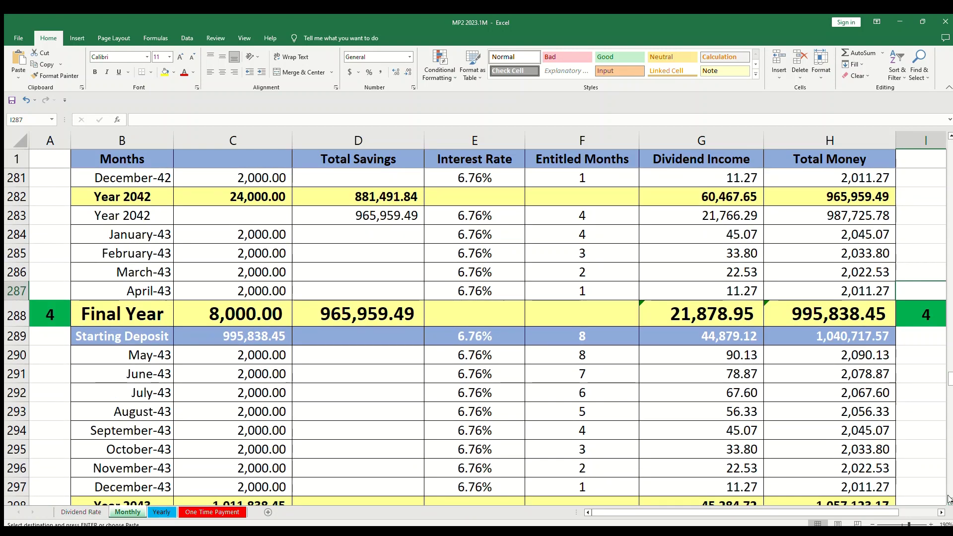
pyautogui.scroll(-3, 327, 494)
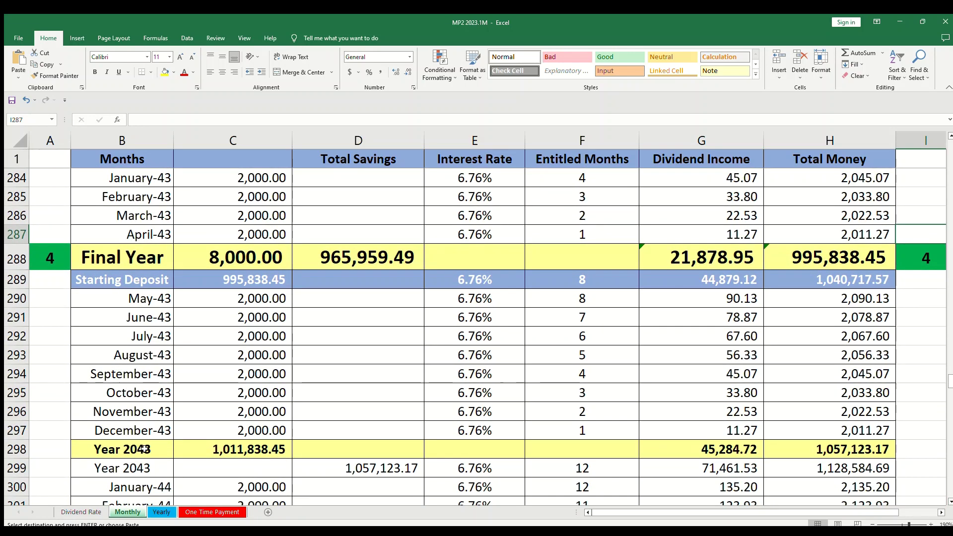
pyautogui.click(144, 449)
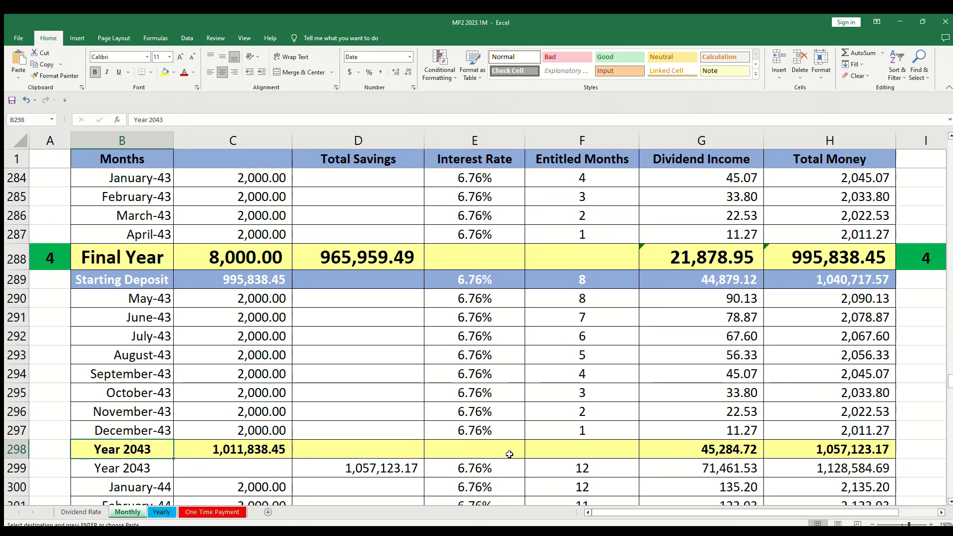
pyautogui.click(850, 447)
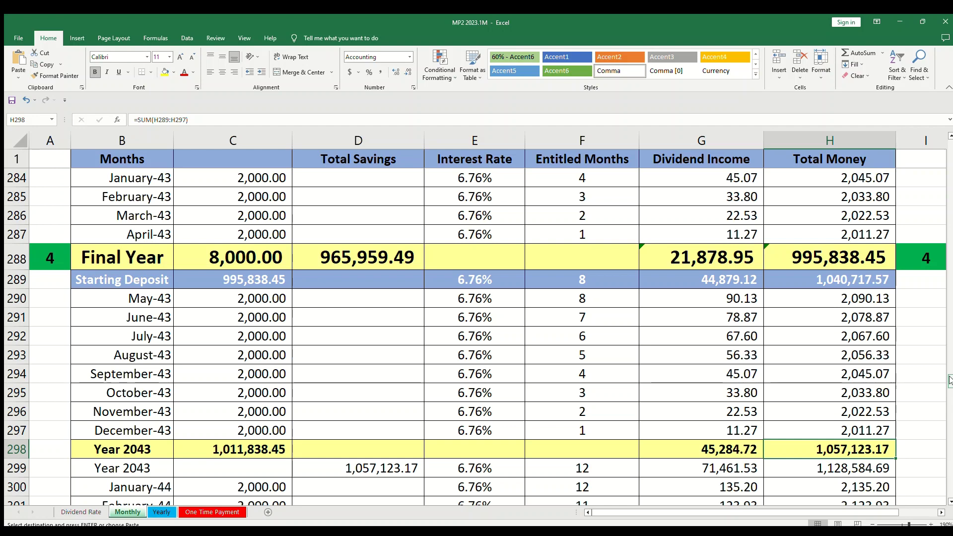
pyautogui.scroll(-1, 949, 379)
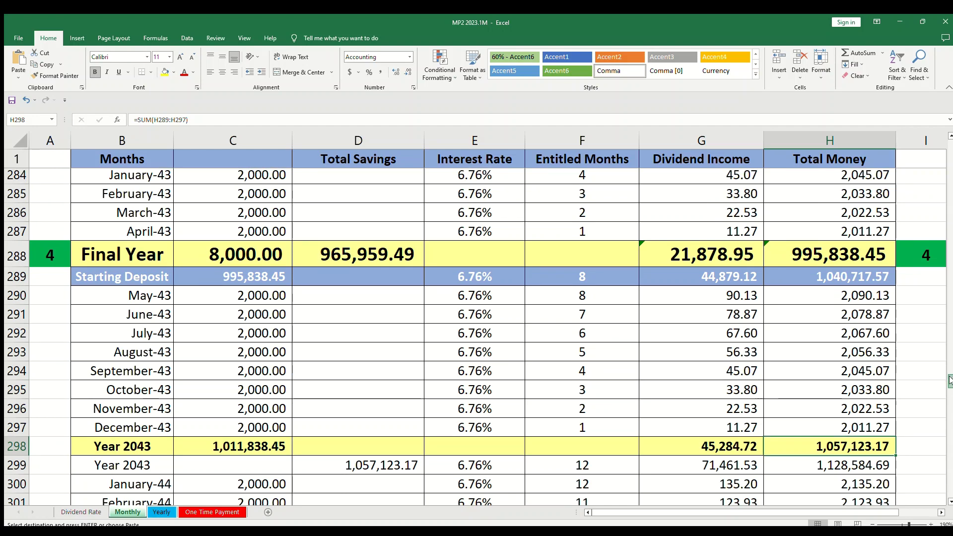
# Review the fifth five-year term ending April-48, checking its Final Year total money against the fourth term.
pyautogui.moveTo(949, 379); pyautogui.dragTo(949, 439)
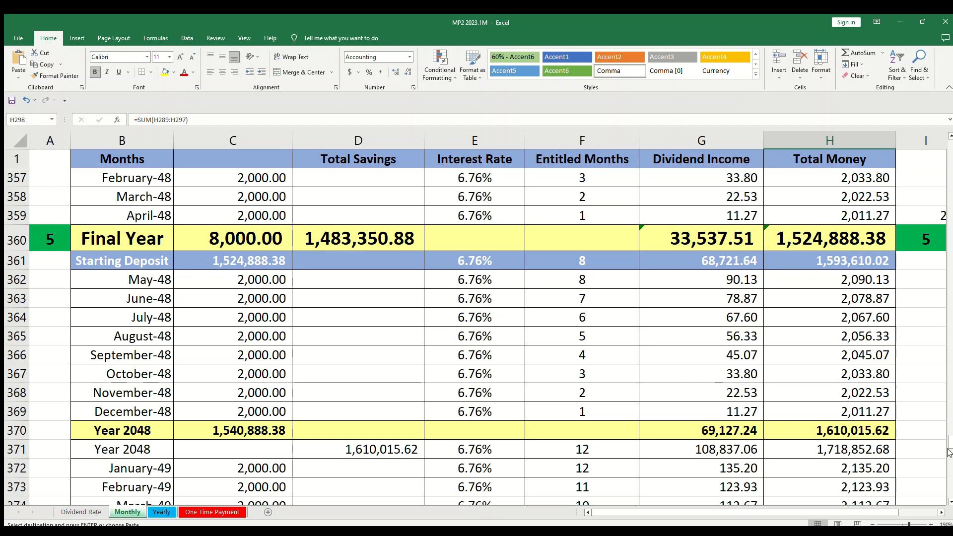
pyautogui.scroll(1, 949, 442)
pyautogui.scroll(2, 948, 442)
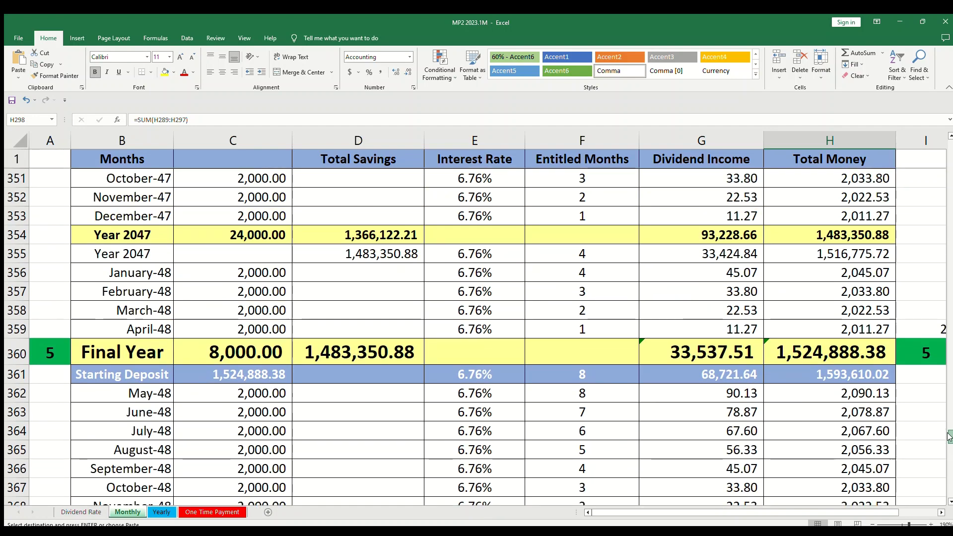
pyautogui.moveTo(949, 436); pyautogui.dragTo(949, 379)
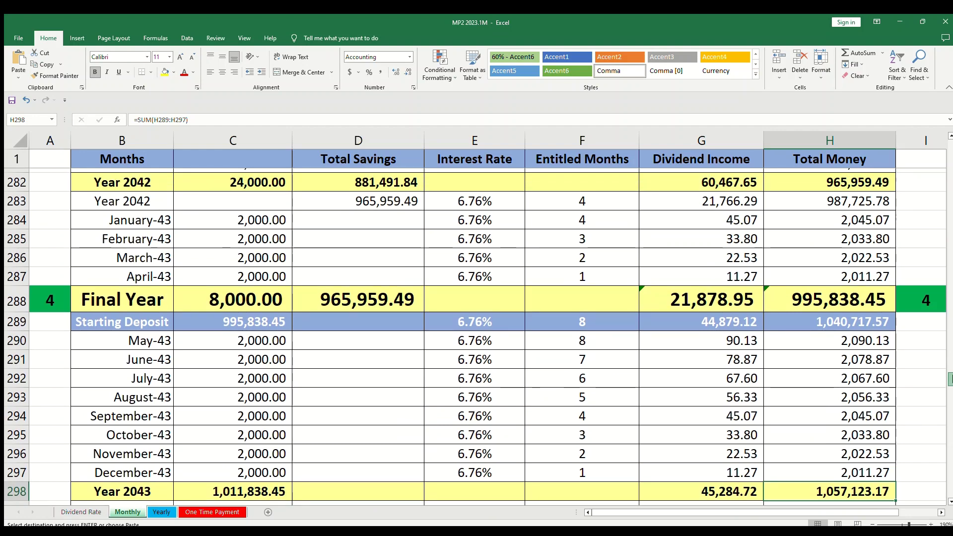
# Set the May-23 savings to 4000 and check the total money in the fourth term's Final Year row.
pyautogui.moveTo(949, 379); pyautogui.dragTo(928, 121)
pyautogui.click(230, 178)
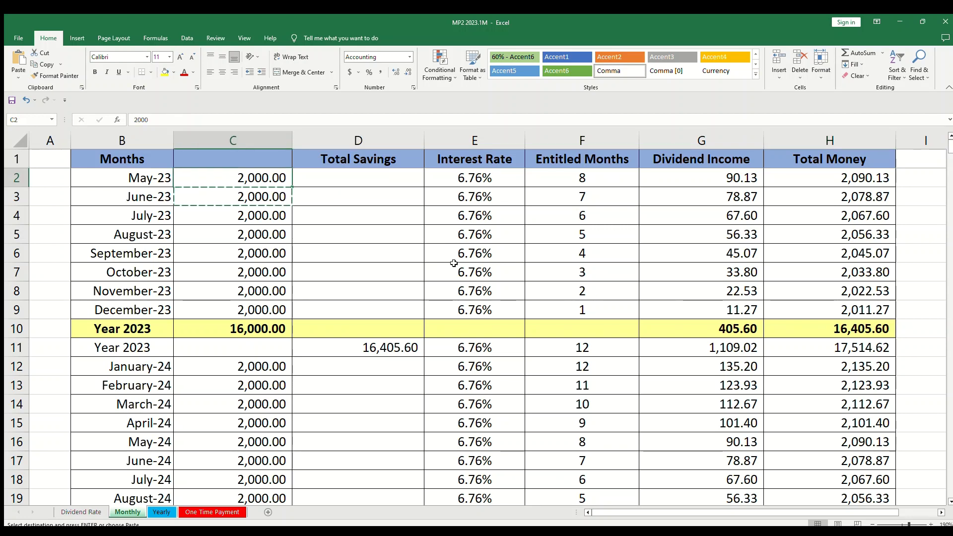
pyautogui.write('4000')
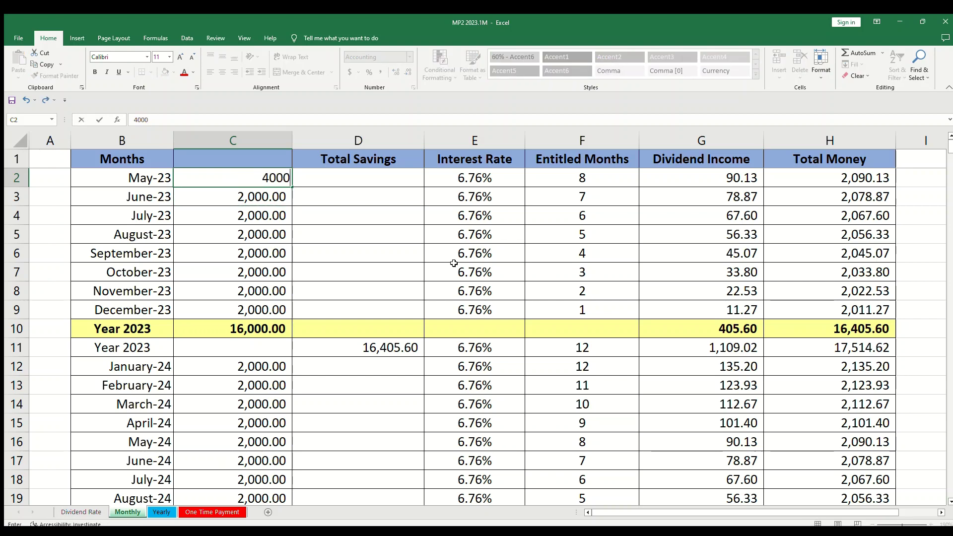
pyautogui.press('Return')
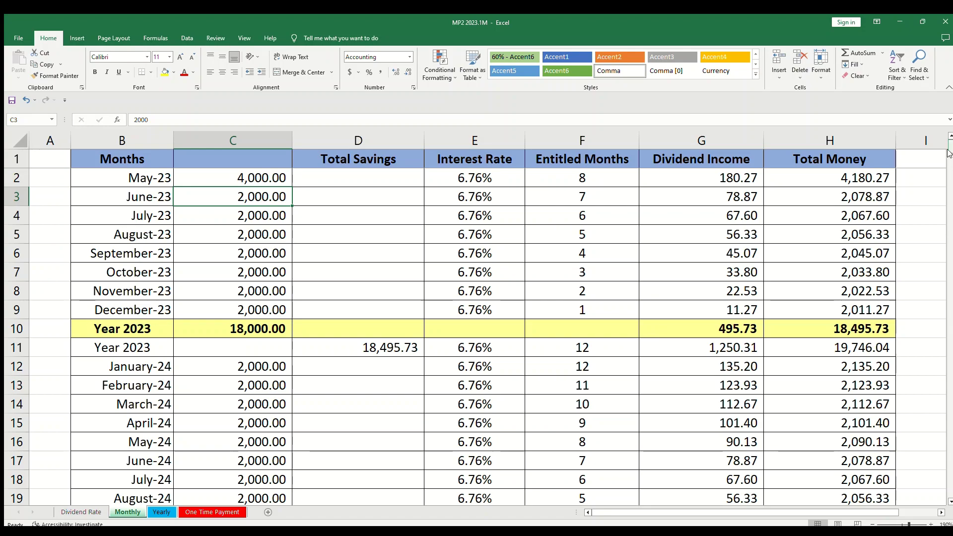
pyautogui.moveTo(949, 151); pyautogui.dragTo(949, 379)
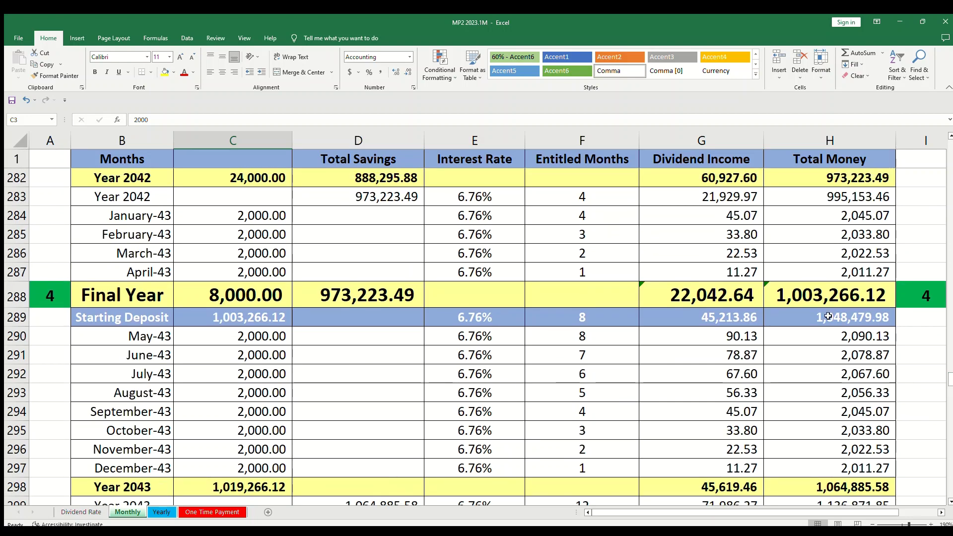
pyautogui.click(834, 301)
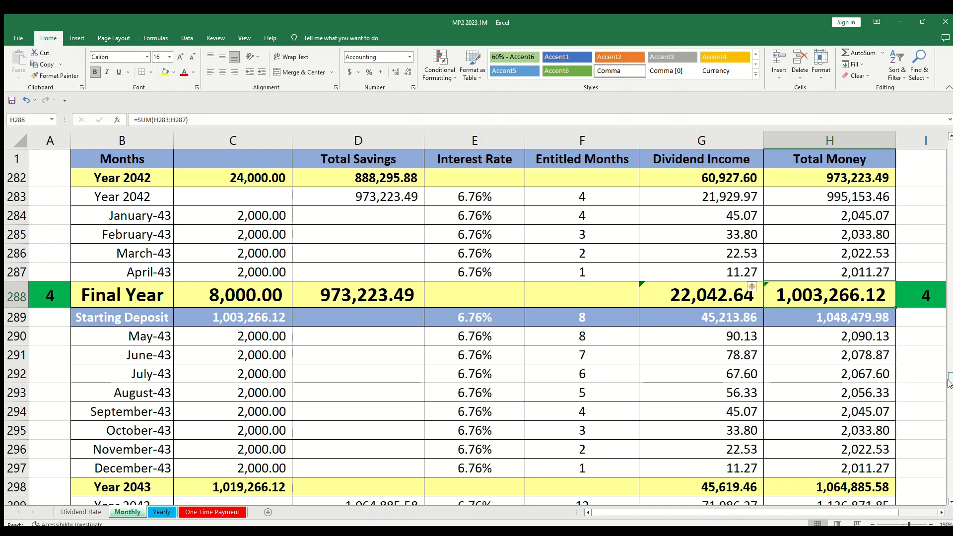
# Set the May-23 savings back to 2000.
pyautogui.moveTo(949, 382); pyautogui.dragTo(949, 140)
pyautogui.click(254, 180)
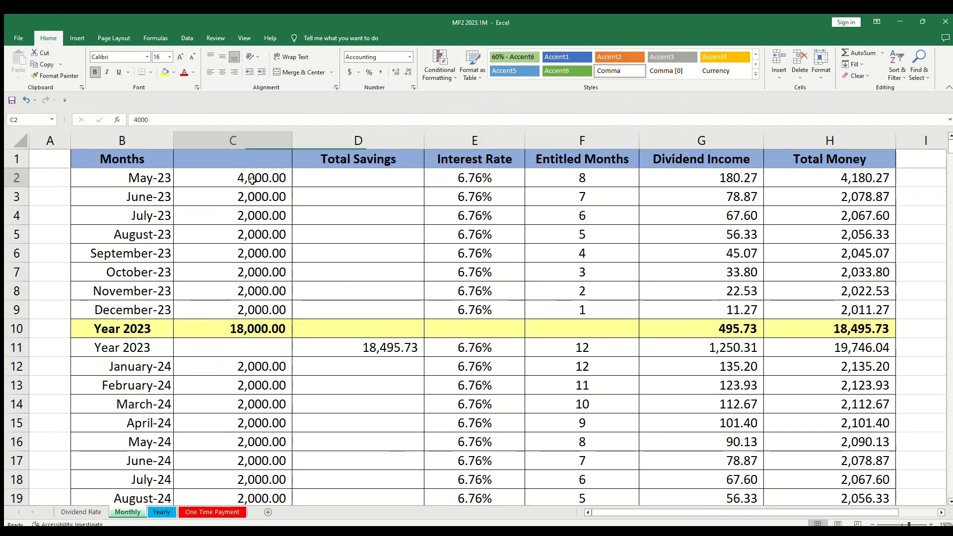
pyautogui.write('2,000')
pyautogui.press('Return')
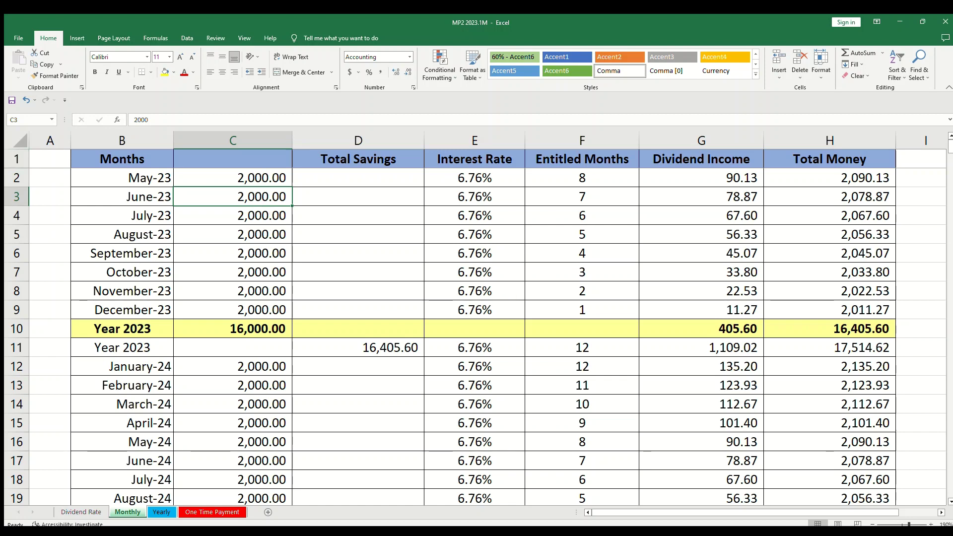
# Filter the Months column to the November rows and set the November-23 savings to 5000.
pyautogui.click(15, 158)
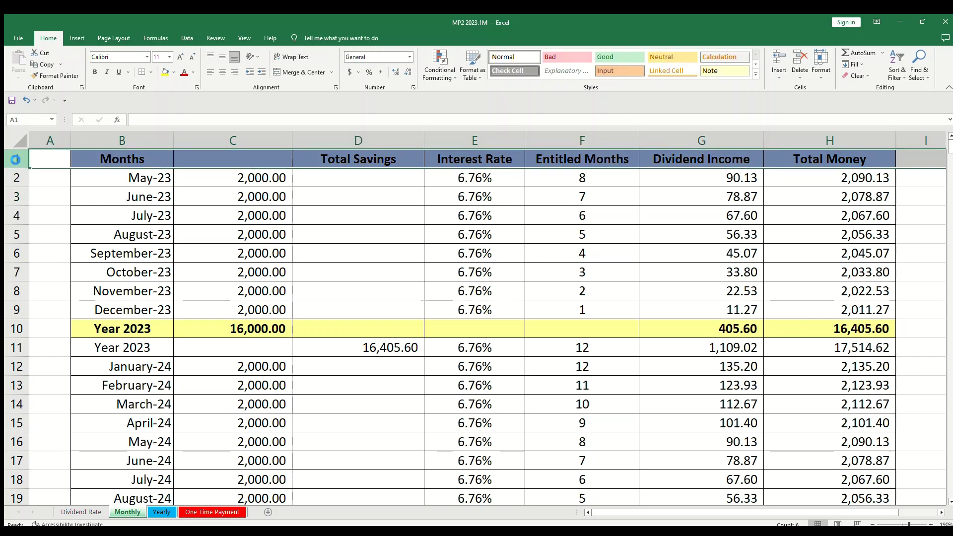
pyautogui.hotkey('ctrl', 'shift', 'l')
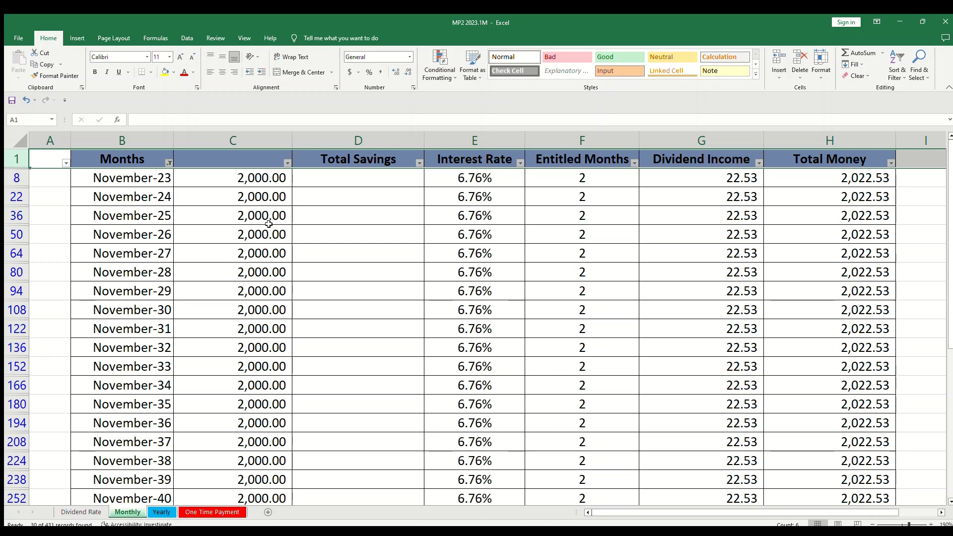
pyautogui.click(231, 178)
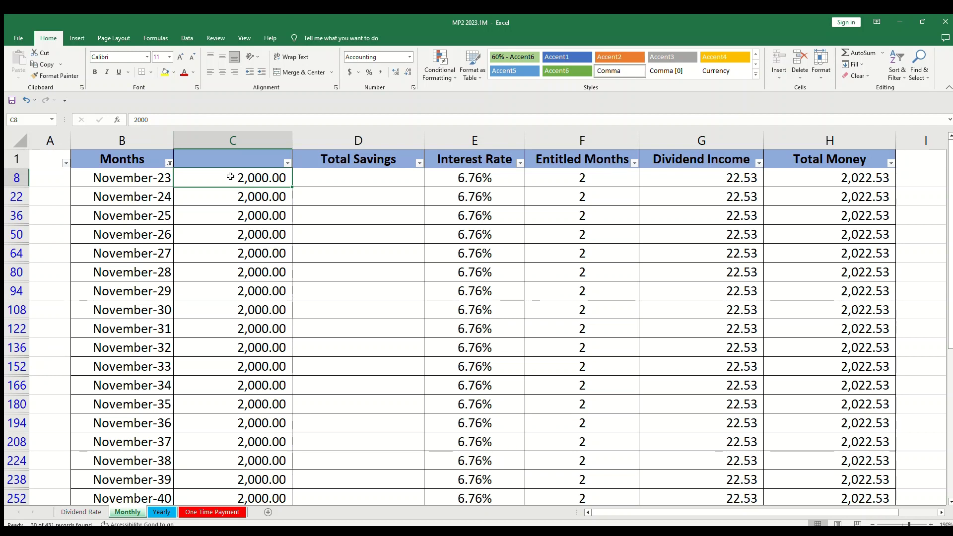
pyautogui.press('BackSpace')
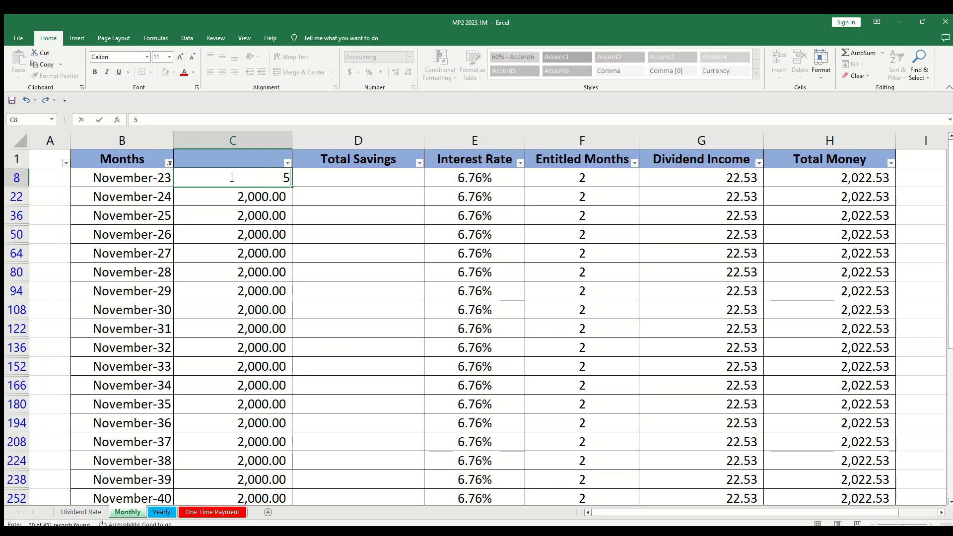
pyautogui.write('5000')
pyautogui.press('Return')
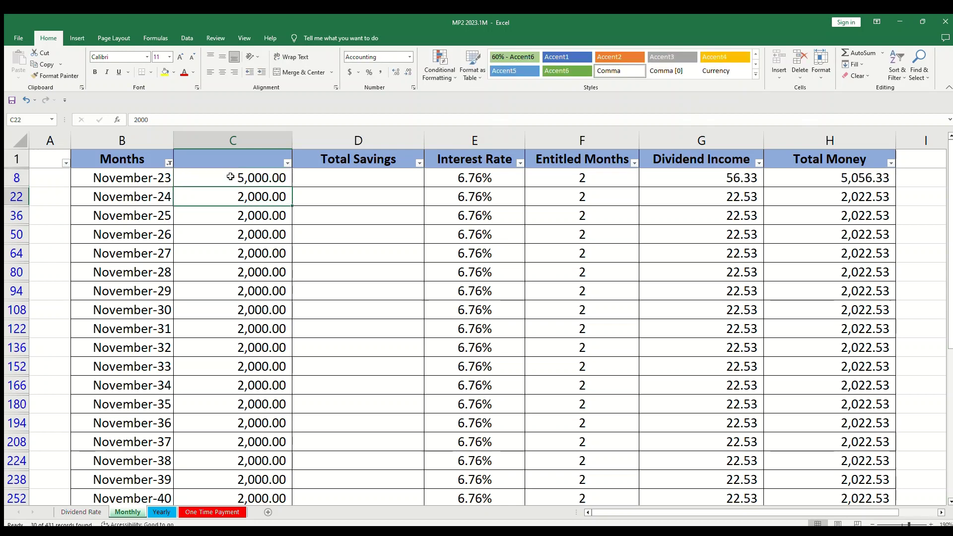
# Copy the November-23 savings amount to every November row through November-52, and remove the filter.
pyautogui.click(230, 176)
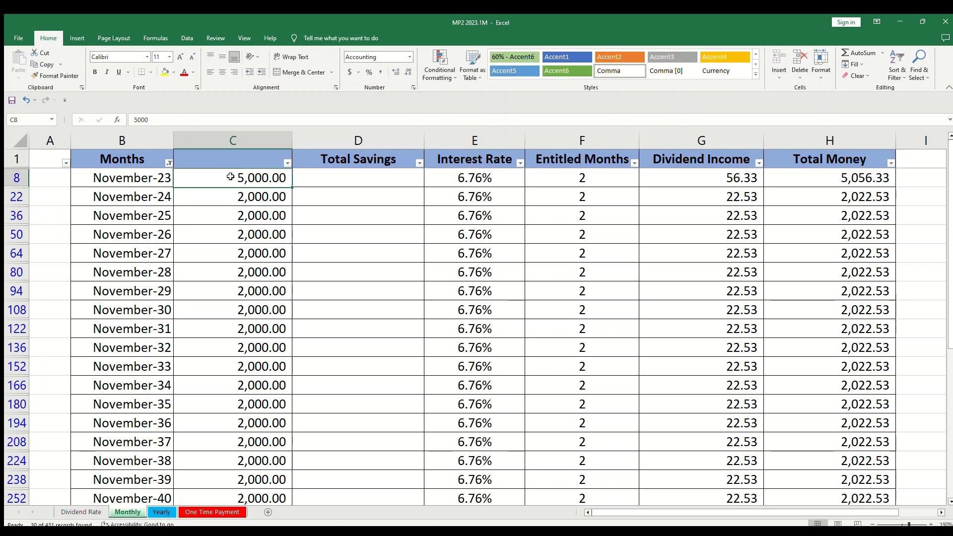
pyautogui.hotkey('ctrl', 'c')
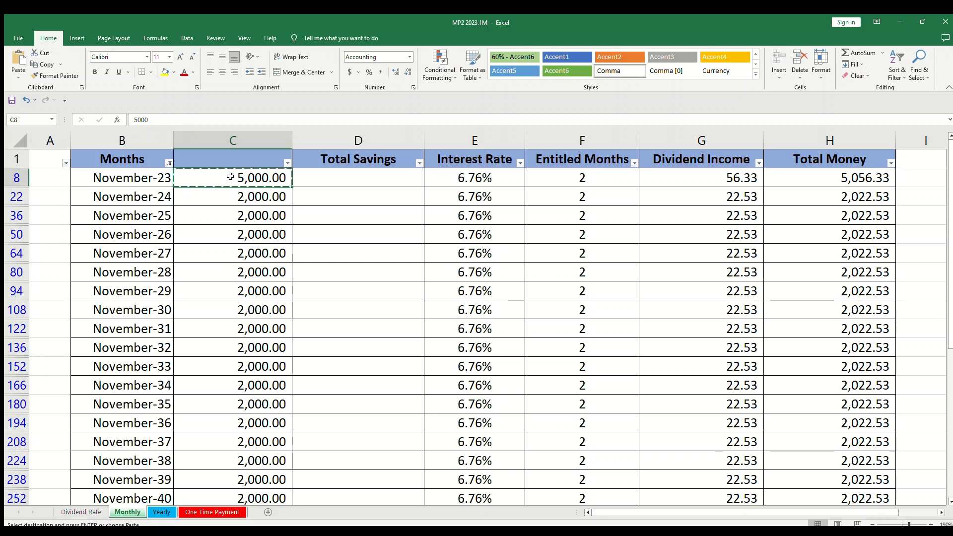
pyautogui.hotkey('ctrl', 'shift', 'Down')
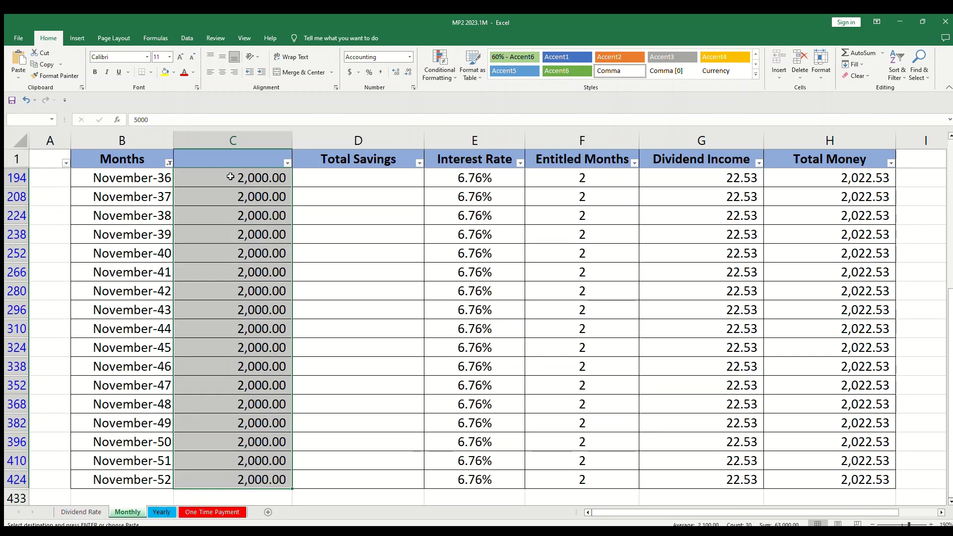
pyautogui.hotkey('ctrl', 'v')
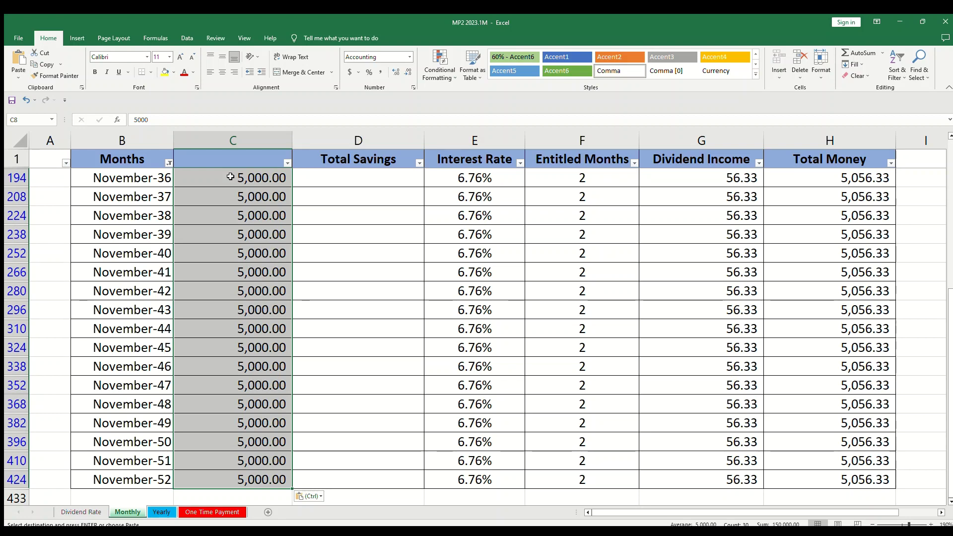
pyautogui.hotkey('ctrl', 'shift', 'l')
pyautogui.click(280, 295)
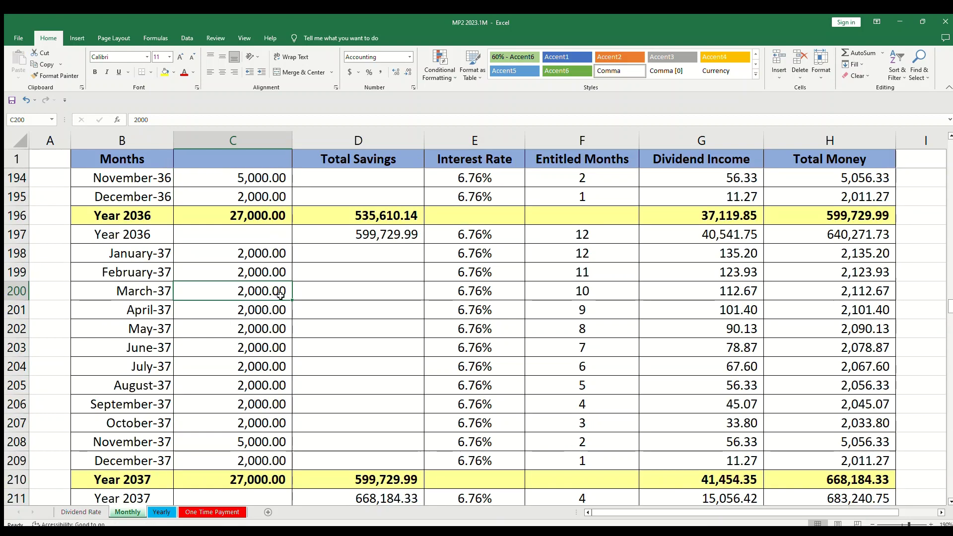
# Review the yearly totals from 2041 to 2043 and the total money in the fourth term's Final Year row after April-43.
pyautogui.moveTo(949, 305); pyautogui.dragTo(949, 367)
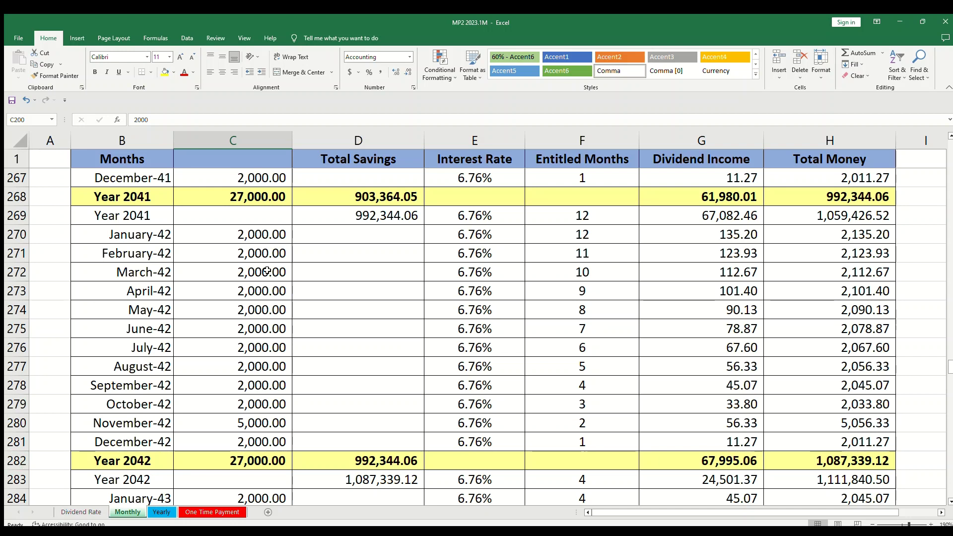
pyautogui.click(16, 197)
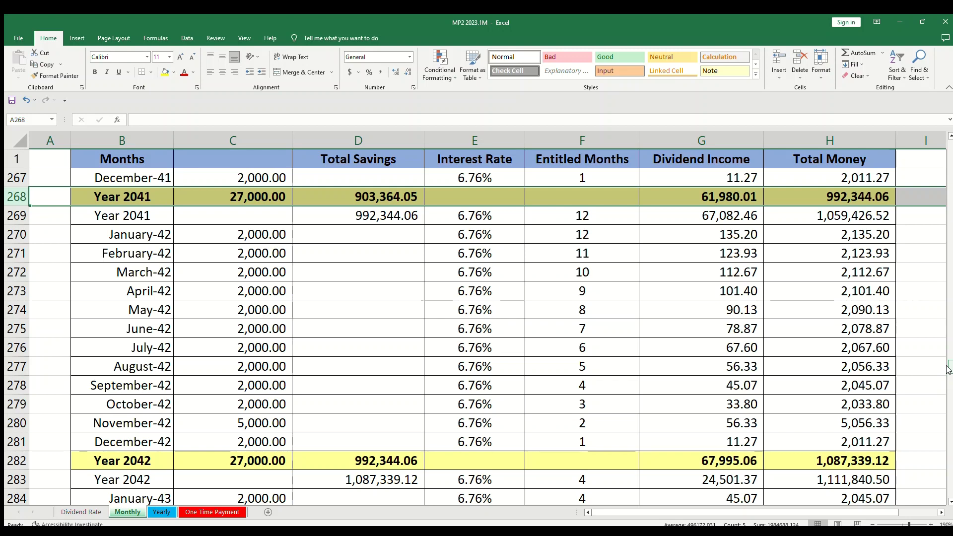
pyautogui.moveTo(949, 368); pyautogui.dragTo(949, 374)
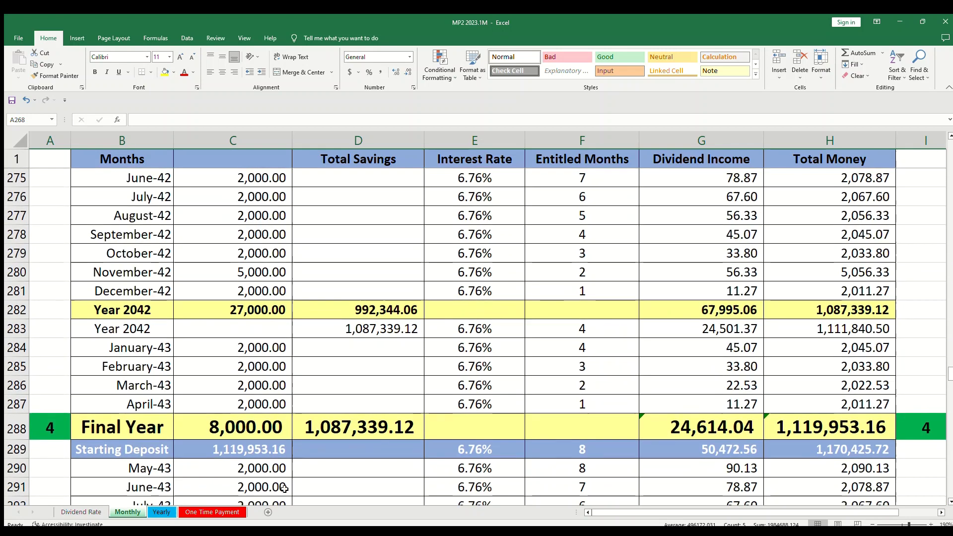
pyautogui.click(10, 434)
pyautogui.moveTo(8, 435); pyautogui.dragTo(9, 432)
pyautogui.click(805, 430)
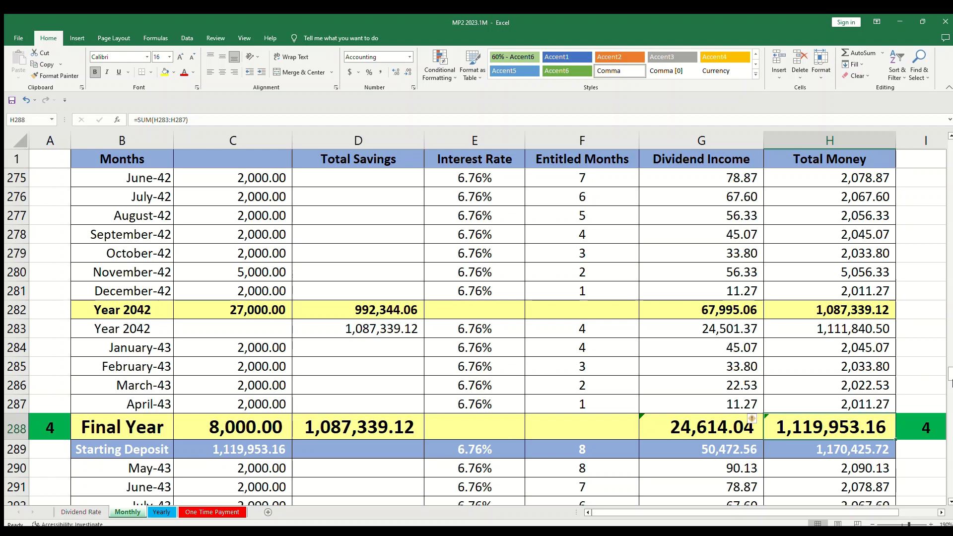
pyautogui.scroll(-2, 950, 375)
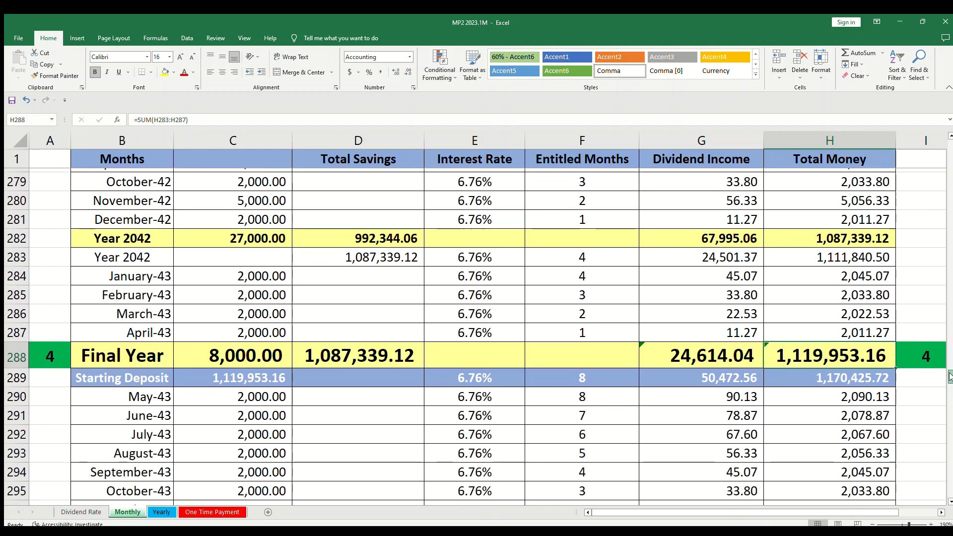
pyautogui.moveTo(950, 377); pyautogui.dragTo(949, 381)
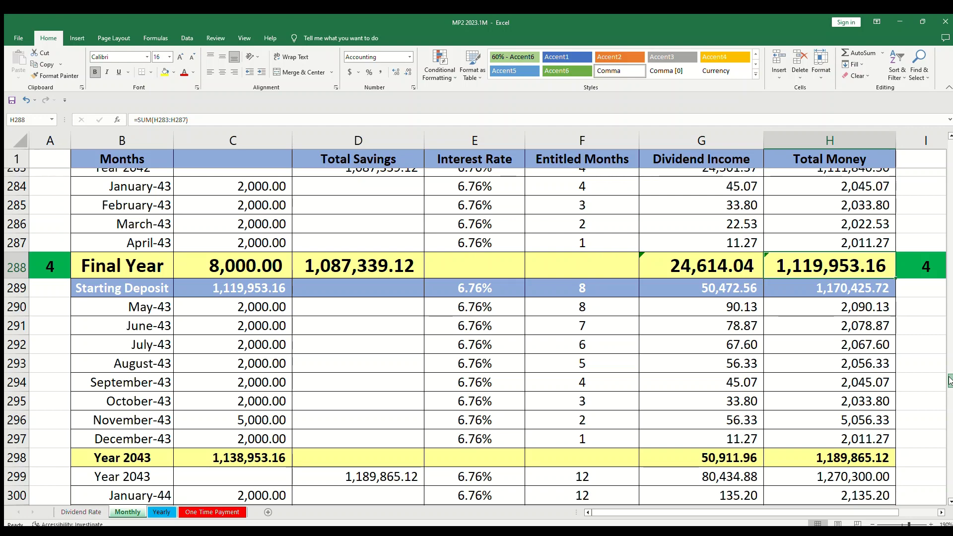
# Check the sixth term's Final Year total money after April-53 and return to the first 2023 monthly entries.
pyautogui.moveTo(949, 380); pyautogui.dragTo(950, 493)
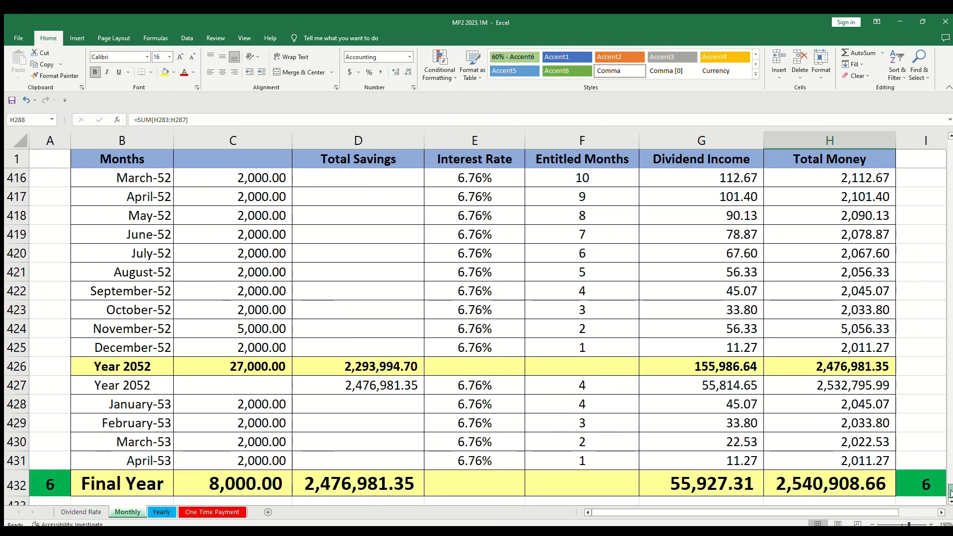
pyautogui.click(133, 462)
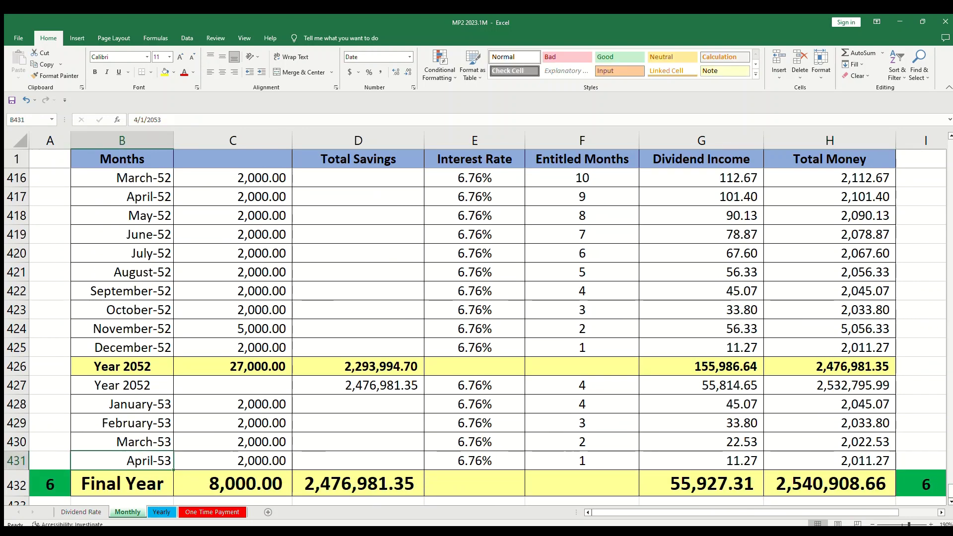
pyautogui.click(832, 490)
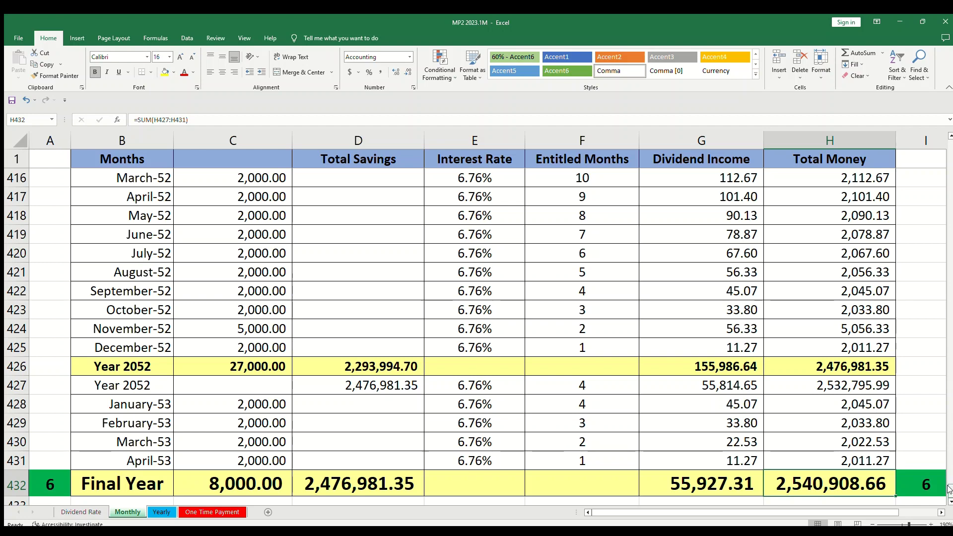
pyautogui.moveTo(949, 489); pyautogui.dragTo(949, 145)
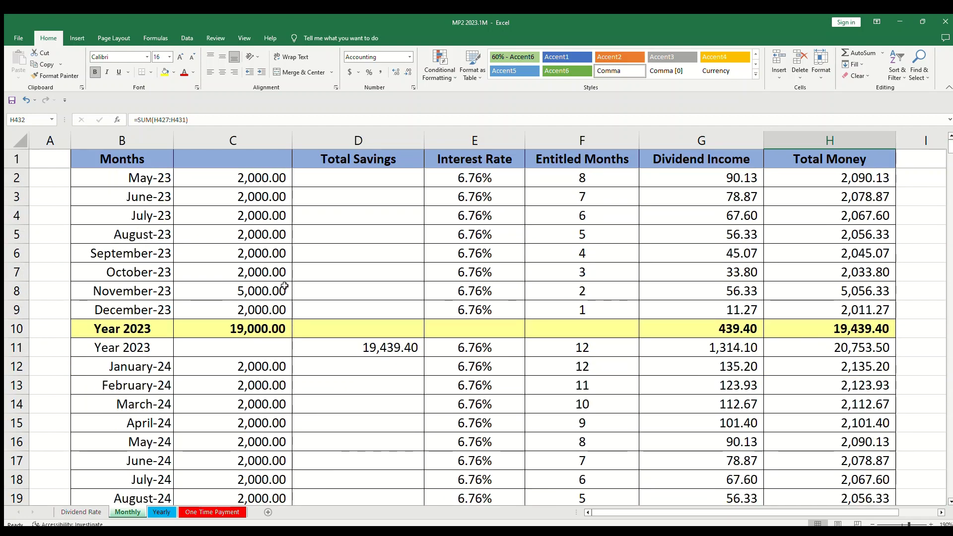